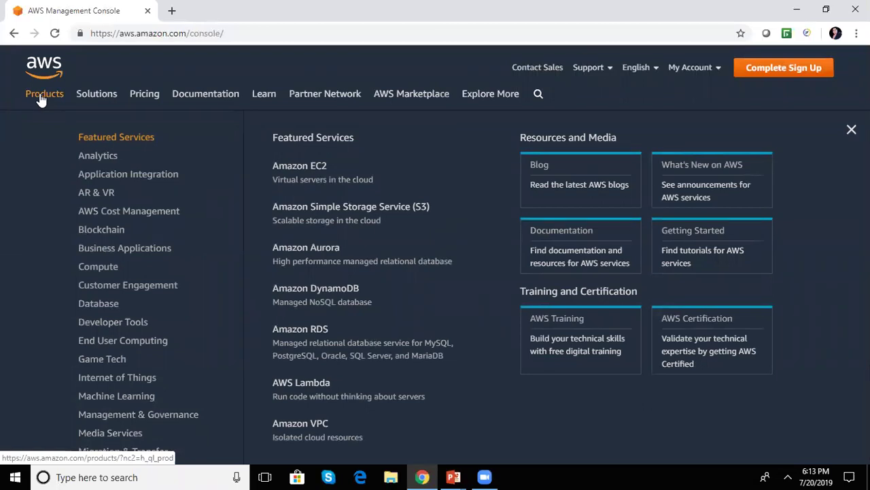
- Go to the AWS Free Tier page from the Solutions and Pricing navigation menus
mouse_move(91, 102)
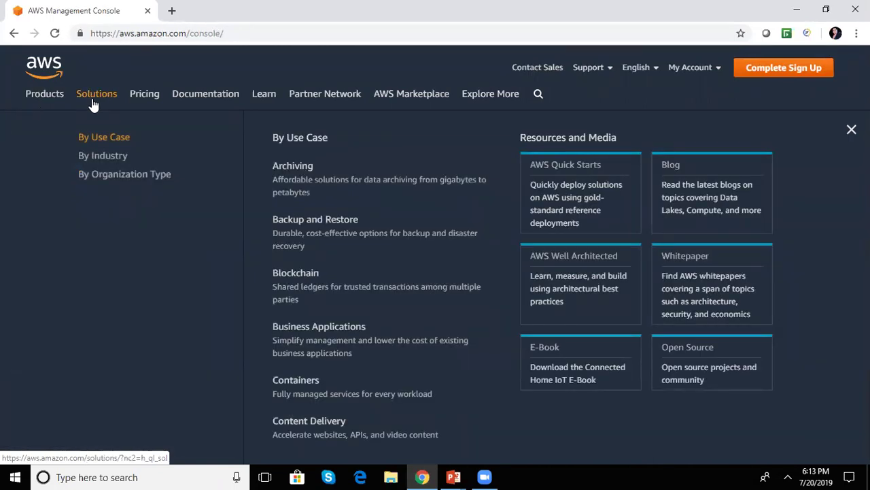
mouse_move(137, 106)
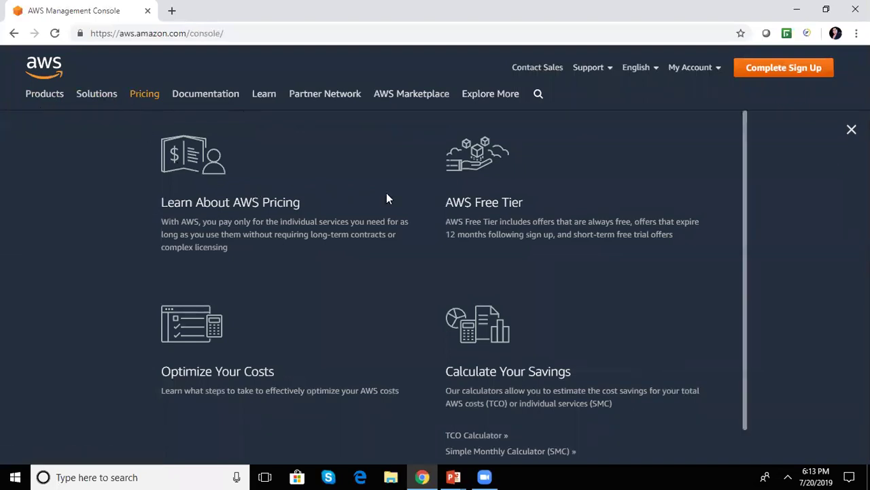
left_click(485, 206)
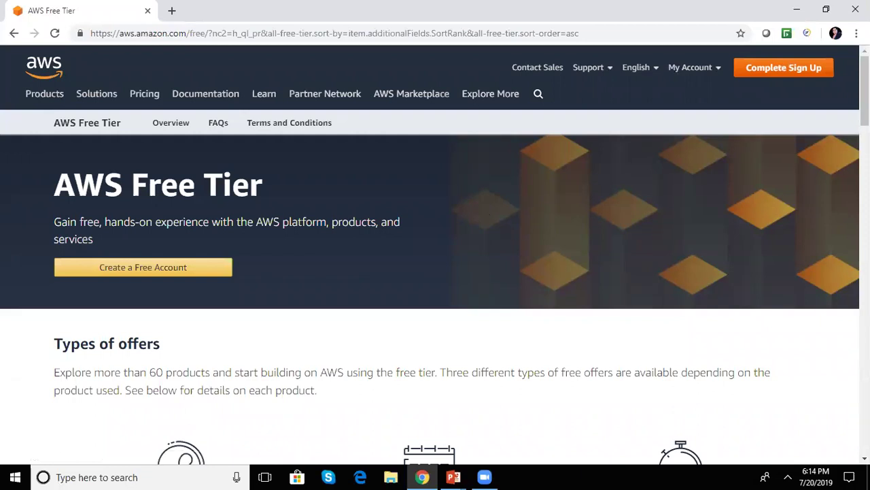
scroll(435, 272, "down", 4)
scroll(435, 272, "up", 3)
scroll(435, 272, "down", 2)
scroll(435, 272, "up", 1)
scroll(435, 272, "up", 1)
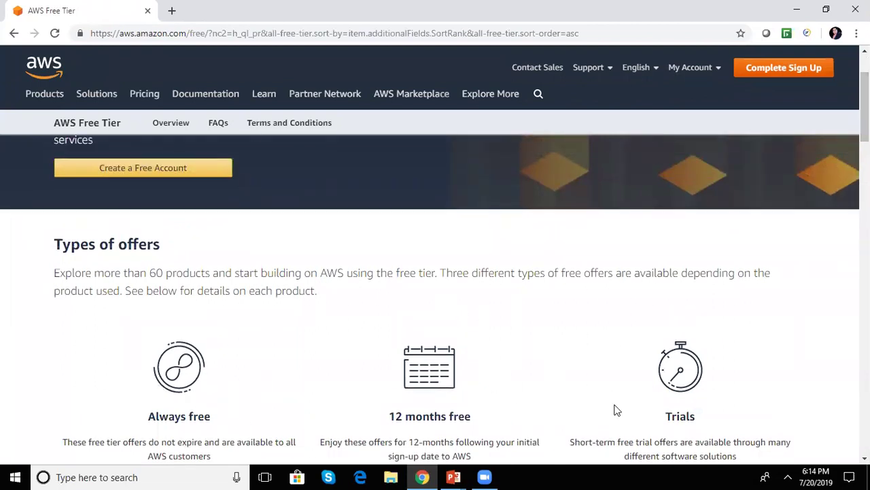
scroll(676, 384, "down", 3)
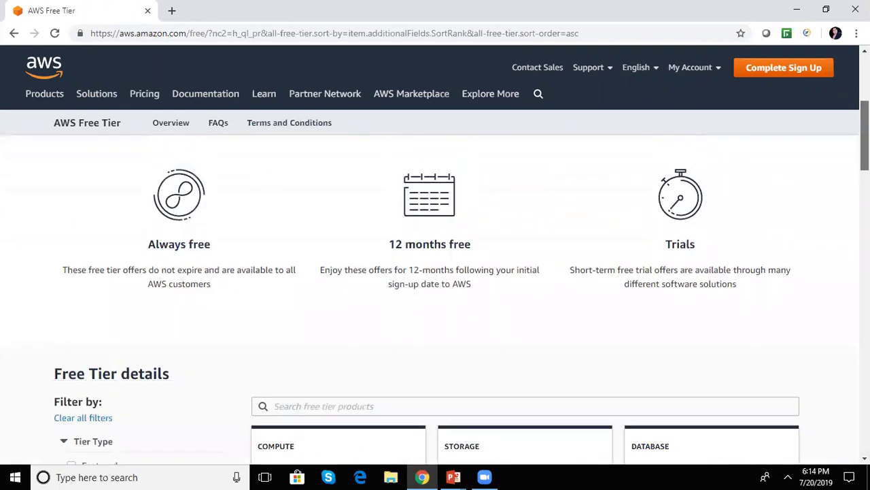
scroll(263, 347, "up", 1)
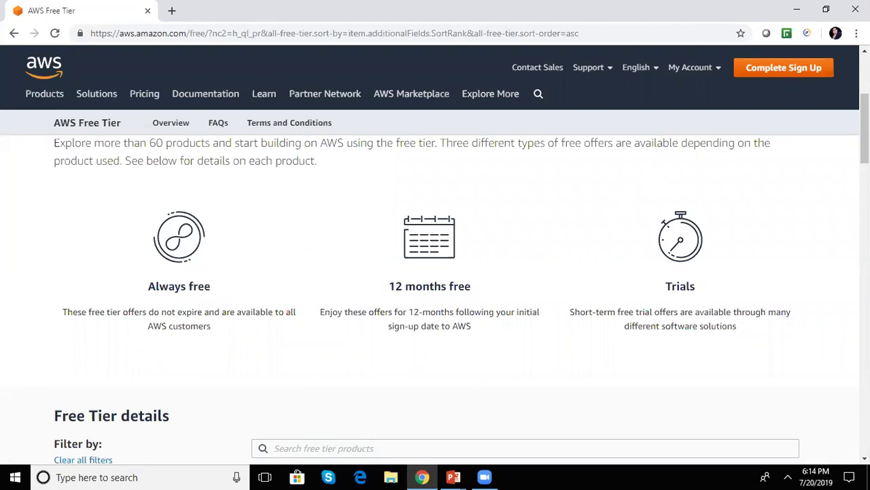
scroll(470, 215, "down", 1)
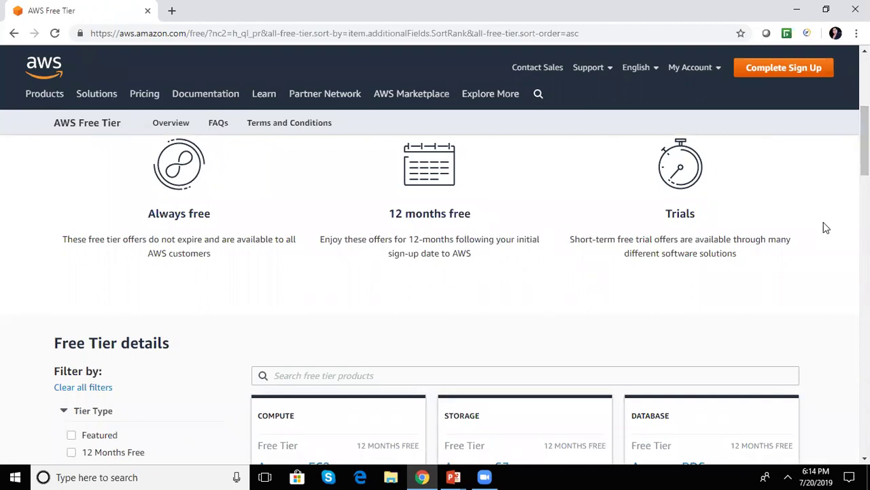
scroll(864, 150, "down", 3)
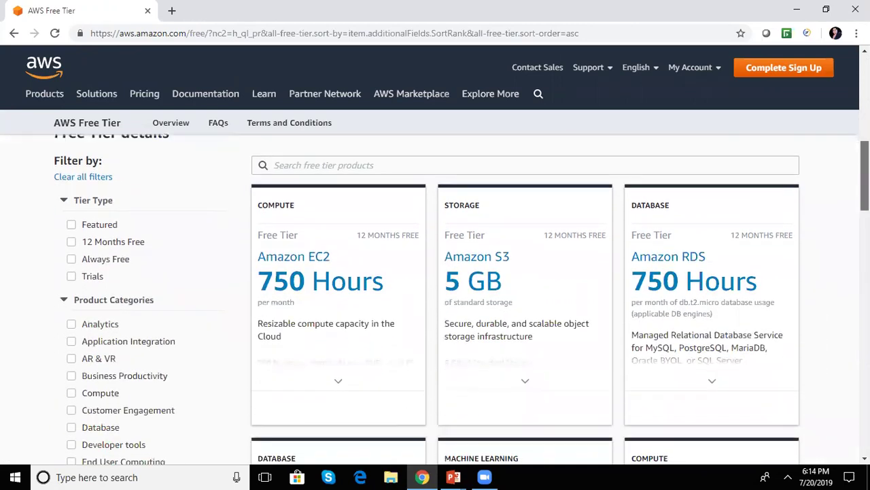
scroll(865, 150, "down", 3)
scroll(865, 149, "up", 5)
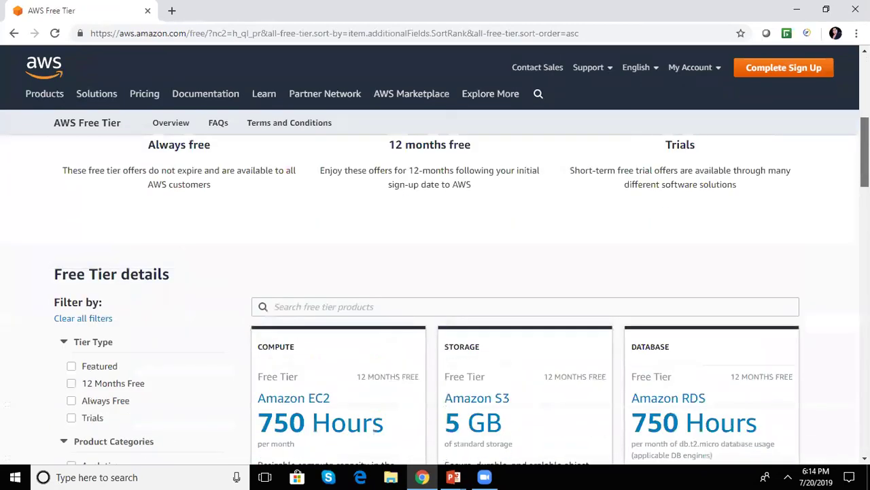
scroll(865, 149, "down", 3)
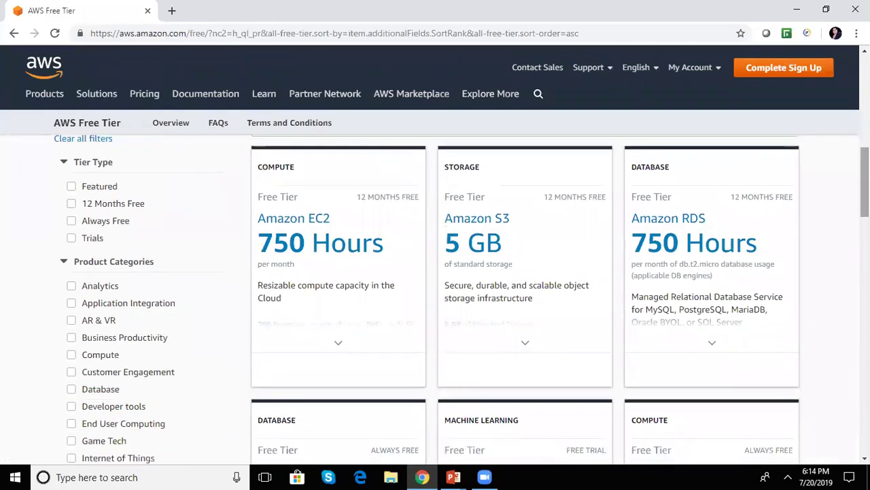
scroll(436, 299, "down", 10)
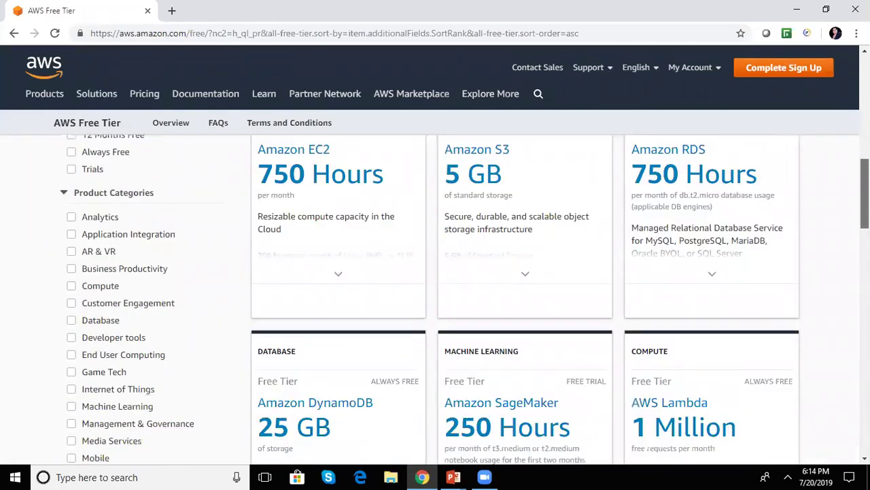
scroll(436, 299, "up", 15)
scroll(435, 299, "down", 3)
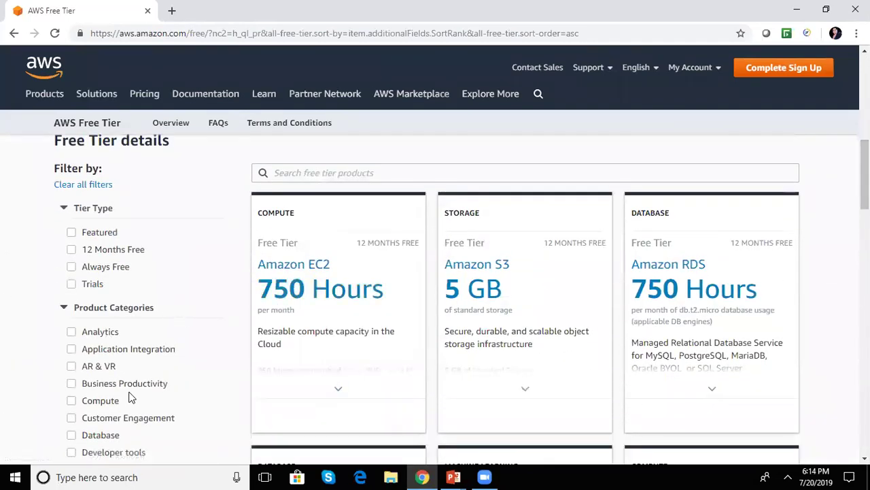
- Filter Free Tier offers to Compute and browse cards like Elastic Container Registry and Load Balancing
left_click(71, 401)
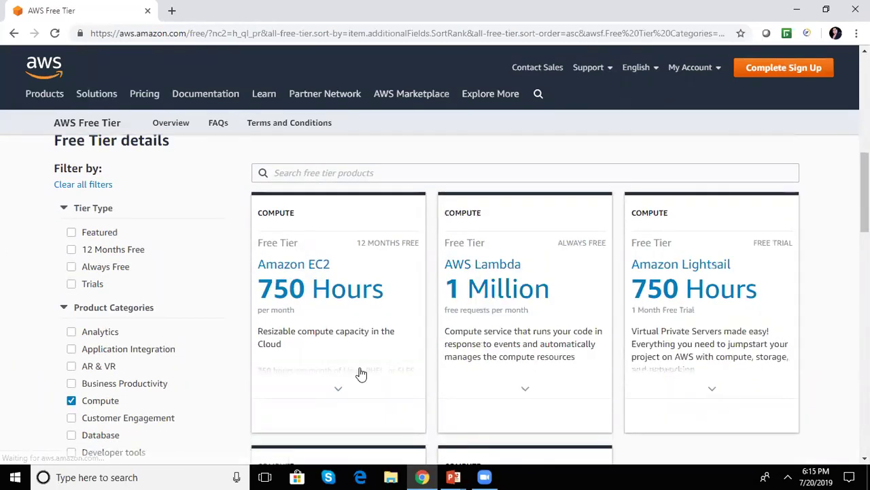
scroll(773, 306, "down", 6)
scroll(408, 317, "up", 7)
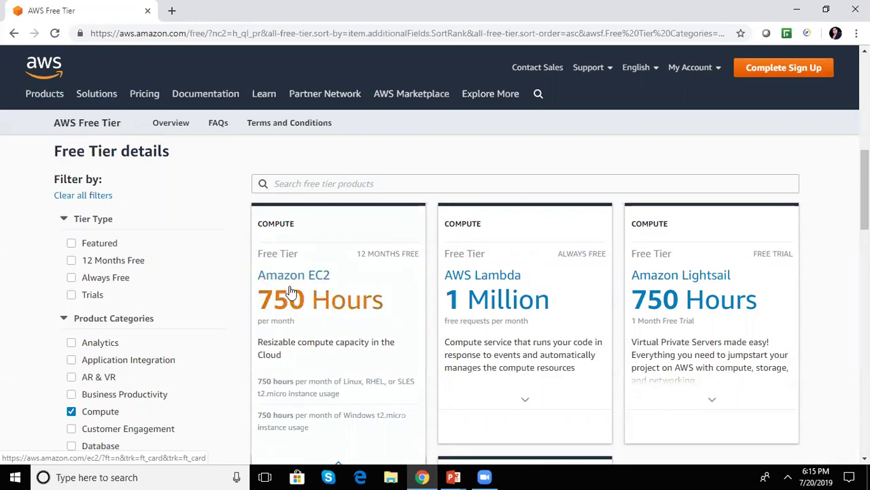
left_click_drag(865, 196, 864, 210)
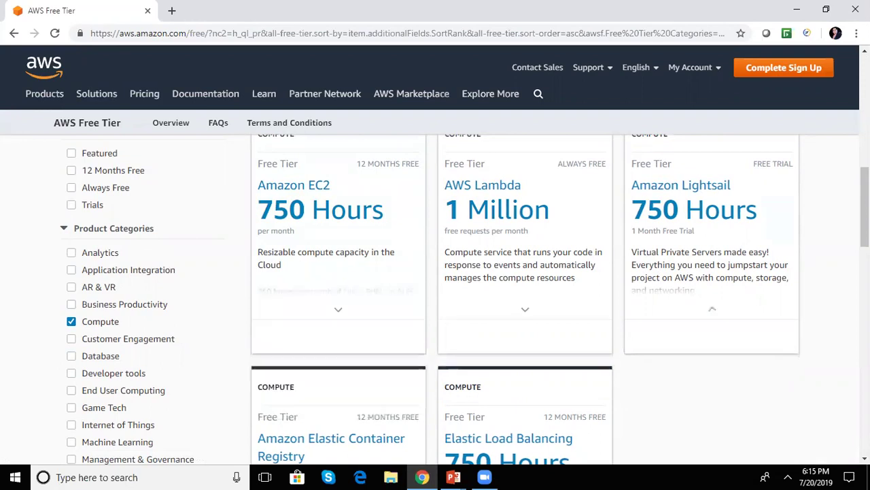
scroll(865, 204, "down", 3)
left_click_drag(864, 244, 864, 201)
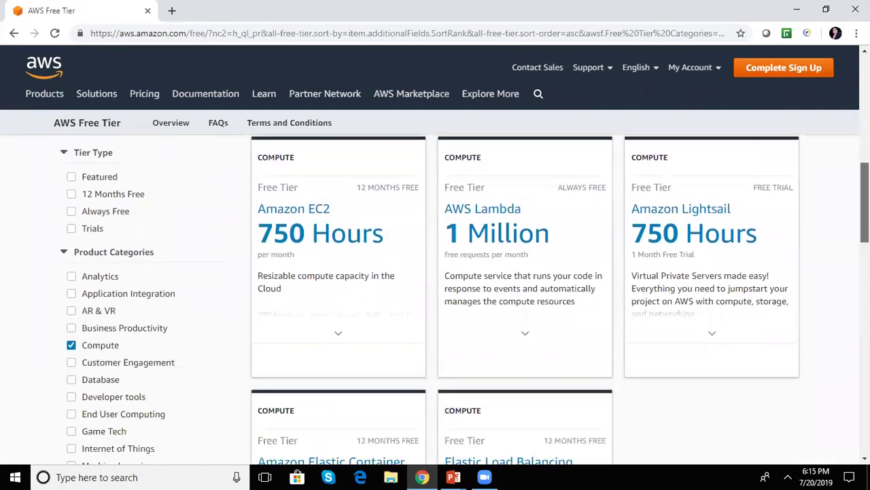
mouse_move(302, 266)
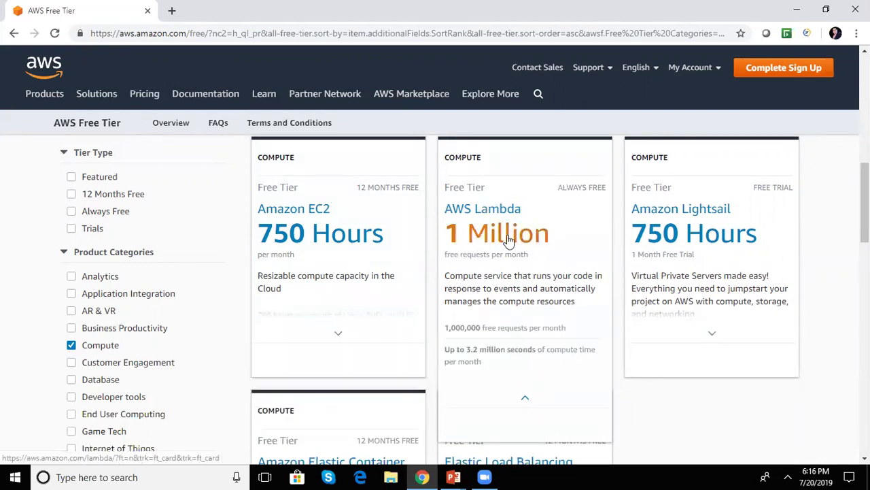
scroll(865, 204, "down", 1)
scroll(865, 204, "up", 1)
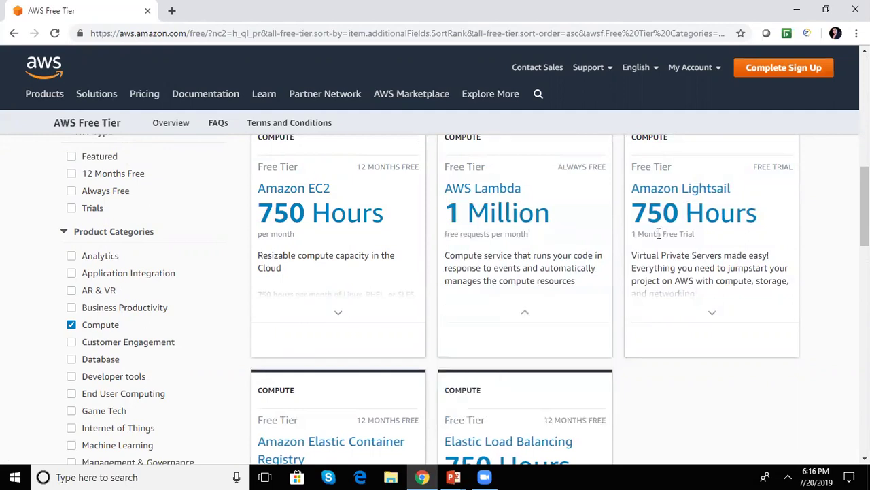
scroll(408, 340, "down", 1)
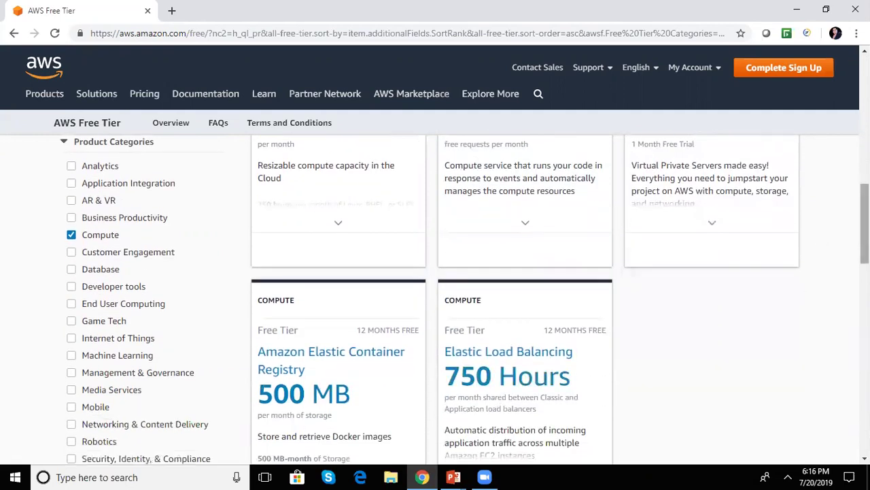
scroll(600, 284, "down", 2)
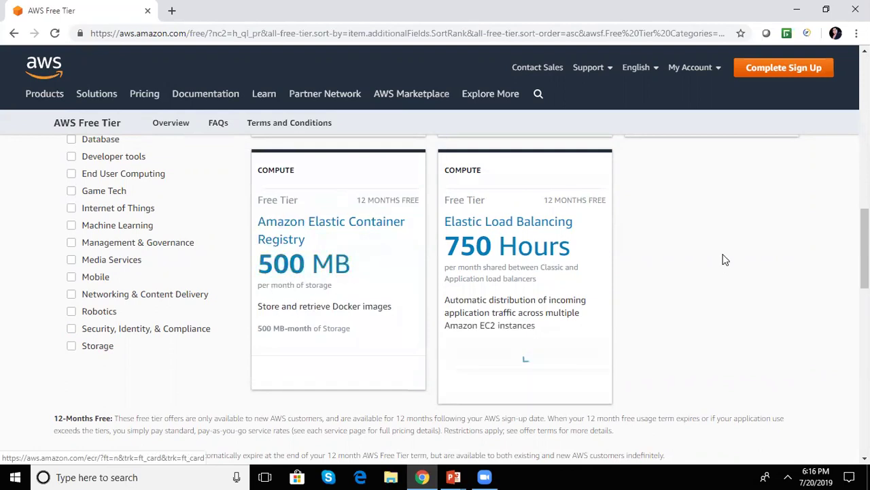
left_click_drag(865, 254, 865, 231)
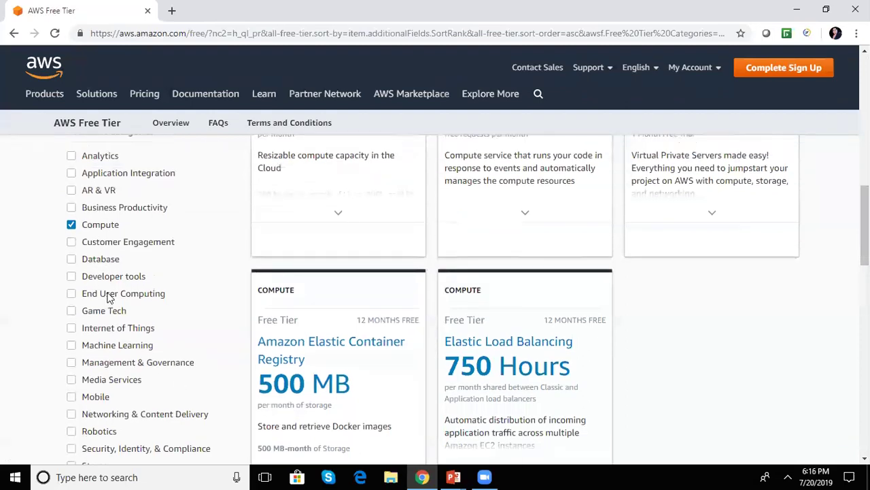
- Switch the product filter from Compute to Database and scroll through the Database offers
left_click(72, 259)
left_click(71, 224)
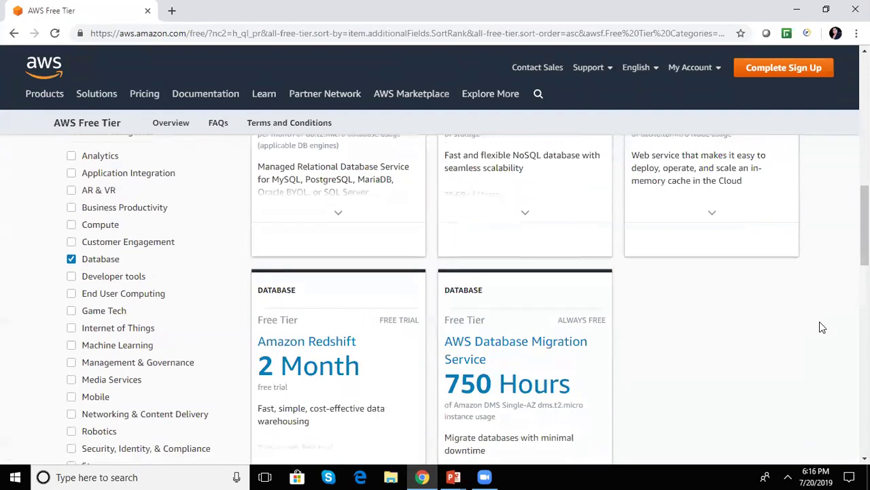
left_click_drag(865, 231, 865, 198)
mouse_move(350, 359)
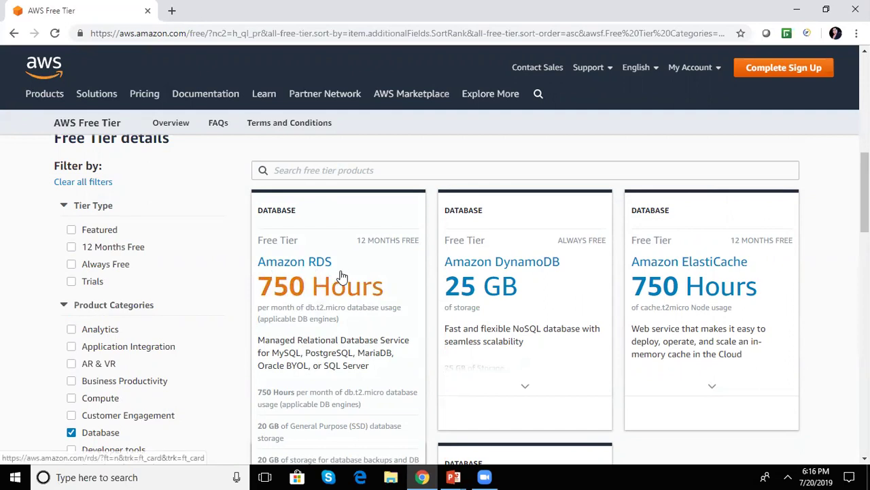
mouse_move(544, 263)
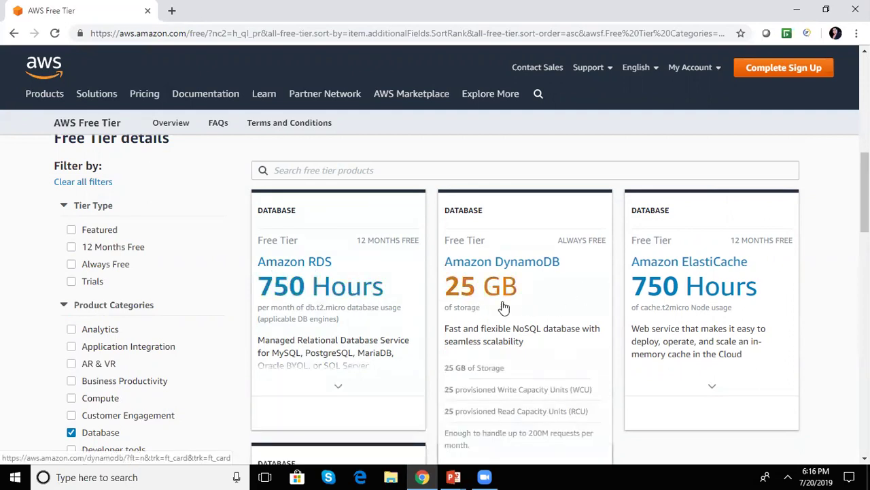
scroll(435, 296, "down", 3)
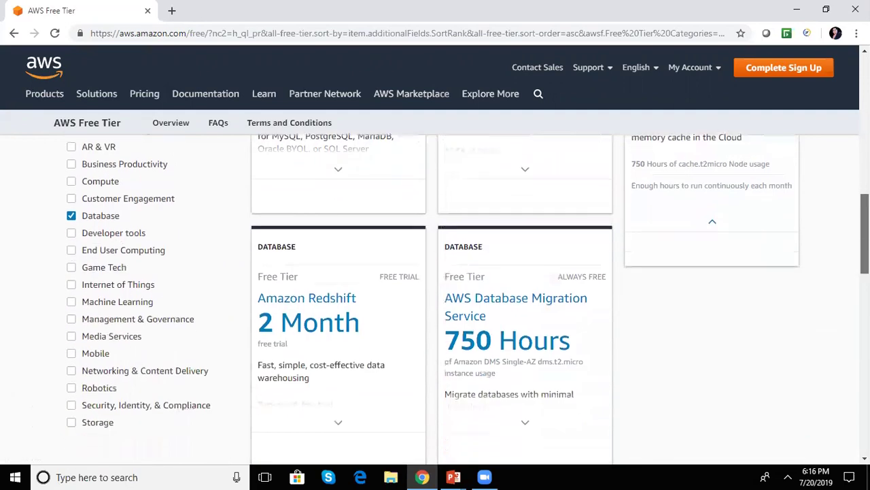
mouse_move(299, 336)
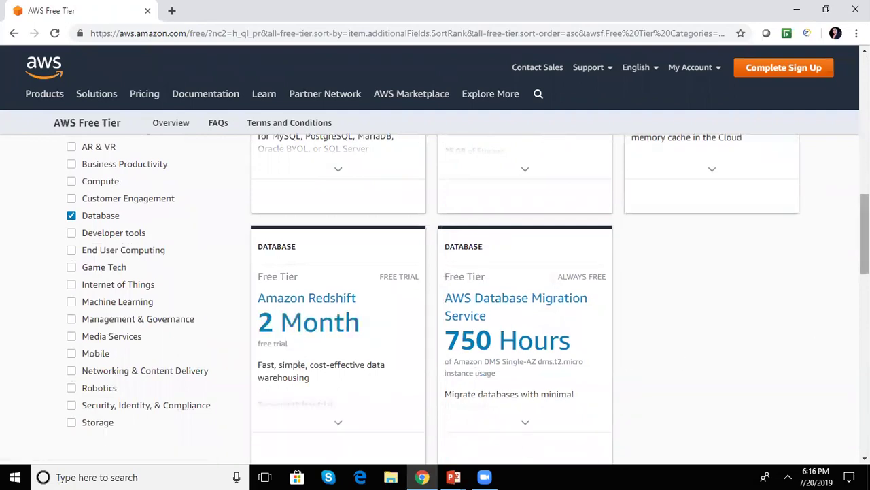
scroll(819, 343, "down", 5)
scroll(435, 300, "up", 8)
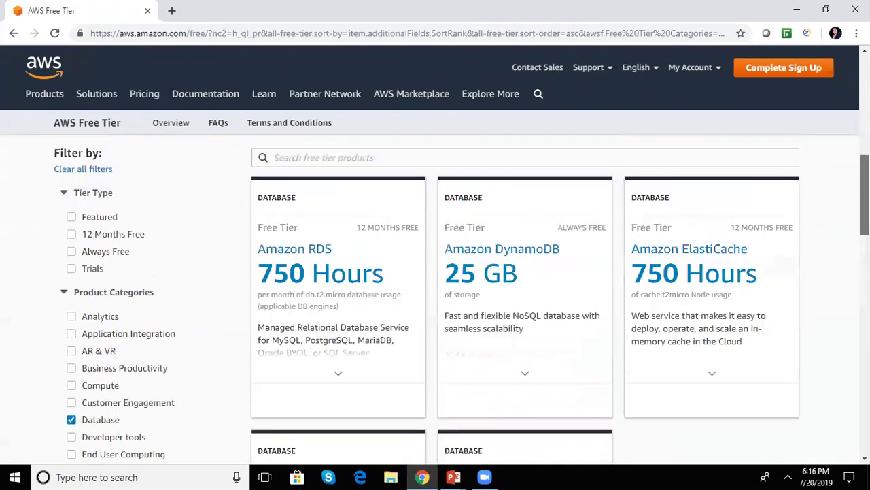
scroll(435, 299, "down", 2)
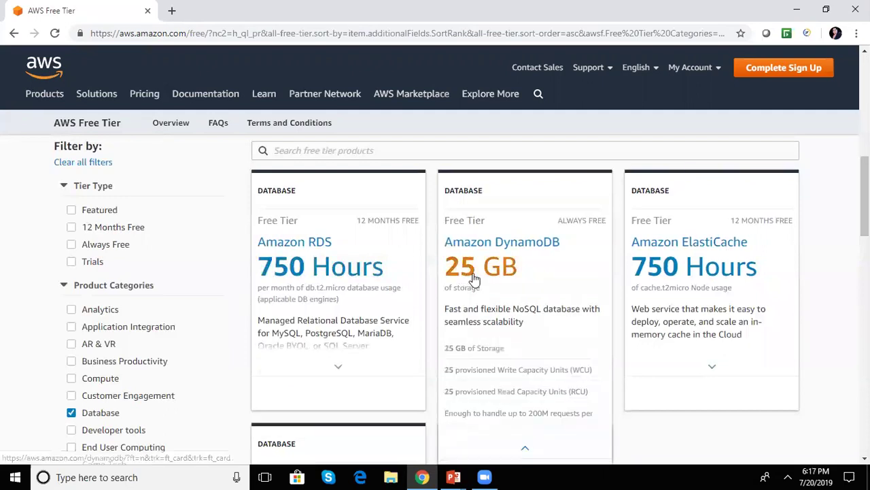
- Return to the PowerPoint AGENDA slideshow through its taskbar Slide Show preview
mouse_move(865, 197)
left_mouse_down()
mouse_move(864, 143)
mouse_move(864, 198)
left_mouse_up()
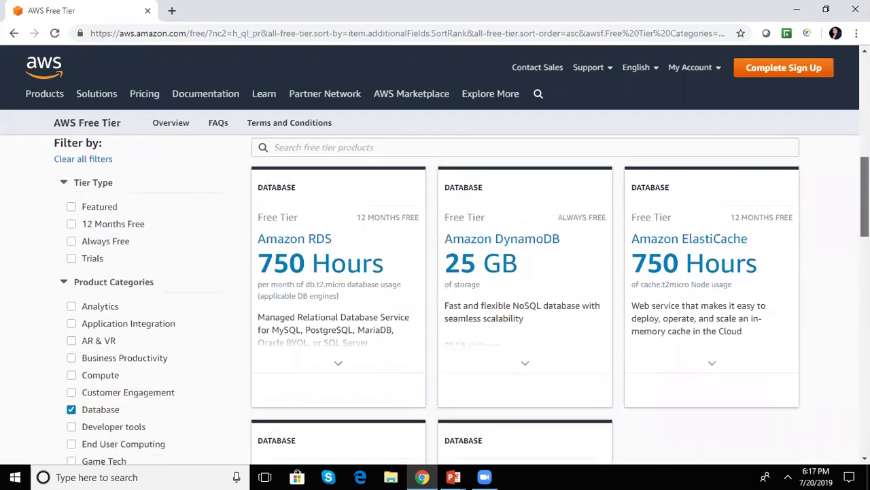
left_click_drag(865, 198, 865, 223)
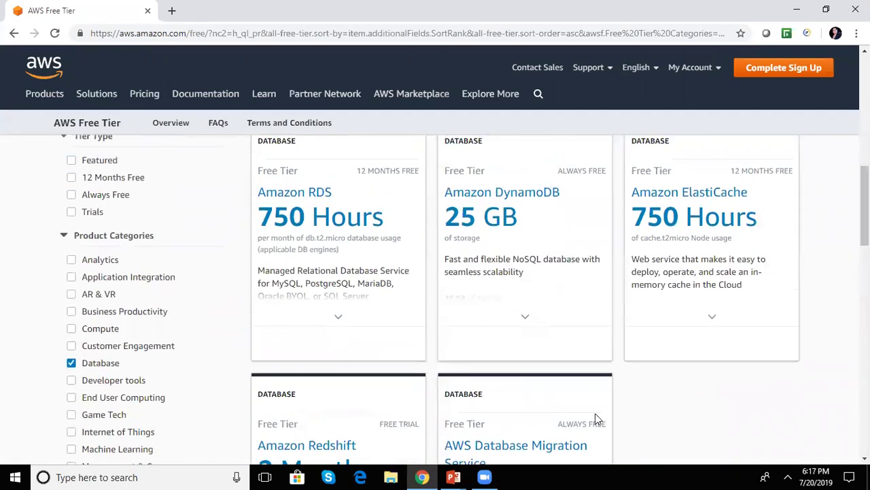
mouse_move(454, 476)
left_click(484, 443)
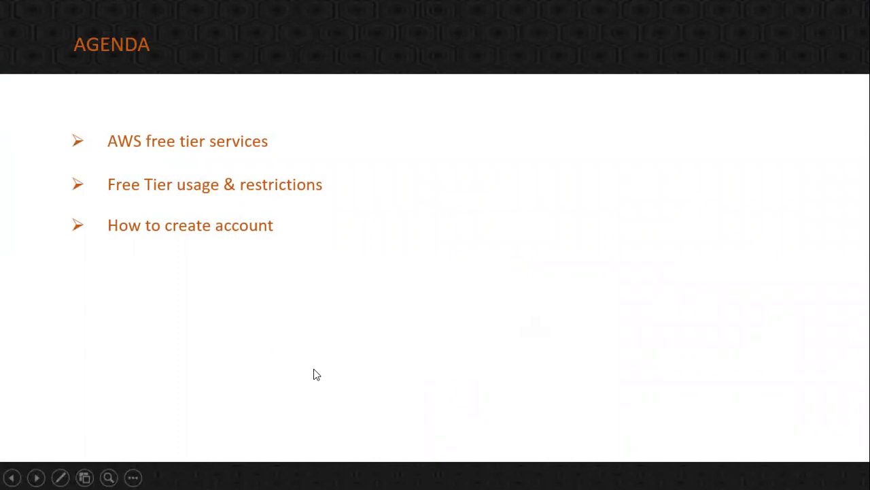
- Switch from the slideshow back to Chrome's Database-filtered Free Tier page with Alt+Tab
key("alt+Tab")
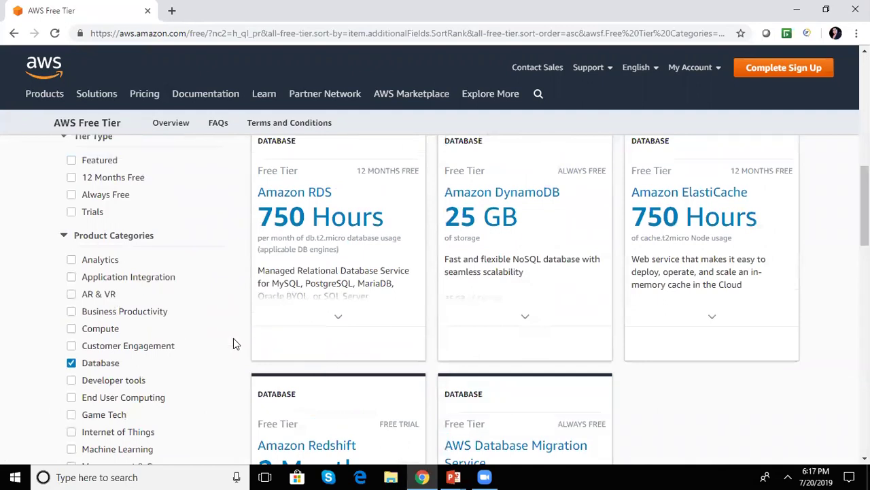
- Reopen the unfiltered AWS Free Tier page from the Pricing menu
scroll(436, 299, "down", 6)
scroll(436, 299, "up", 4)
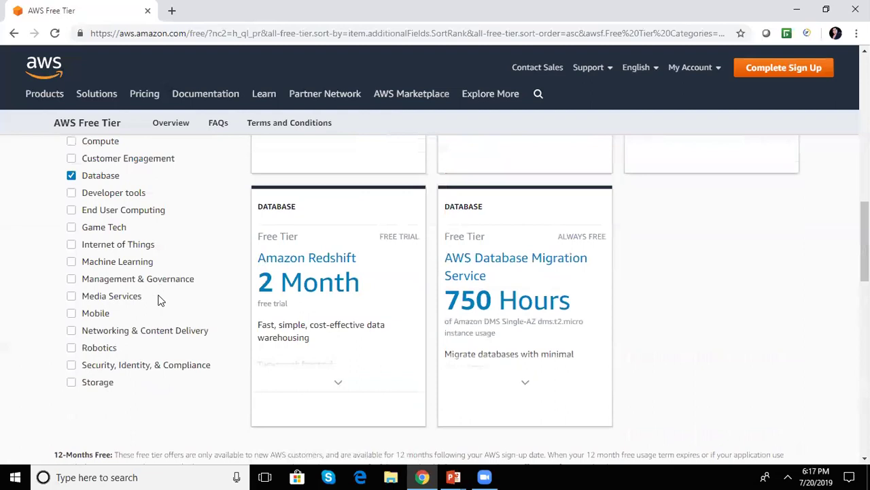
mouse_move(149, 98)
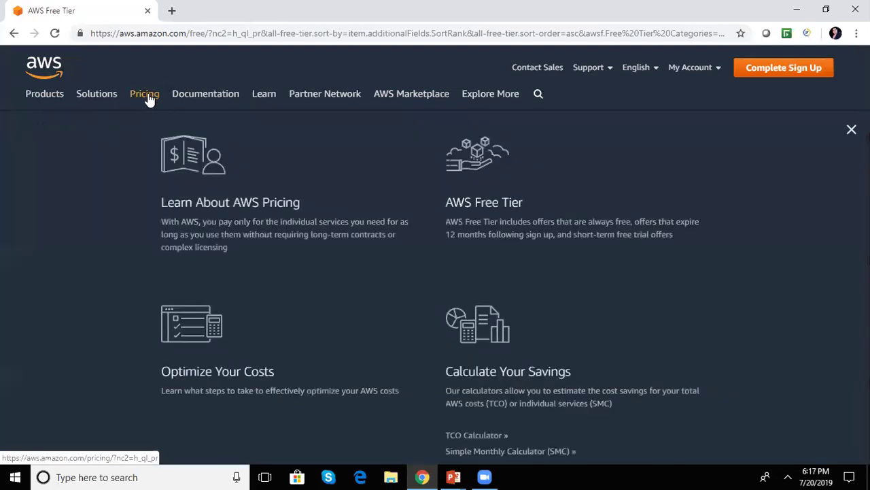
left_click(487, 216)
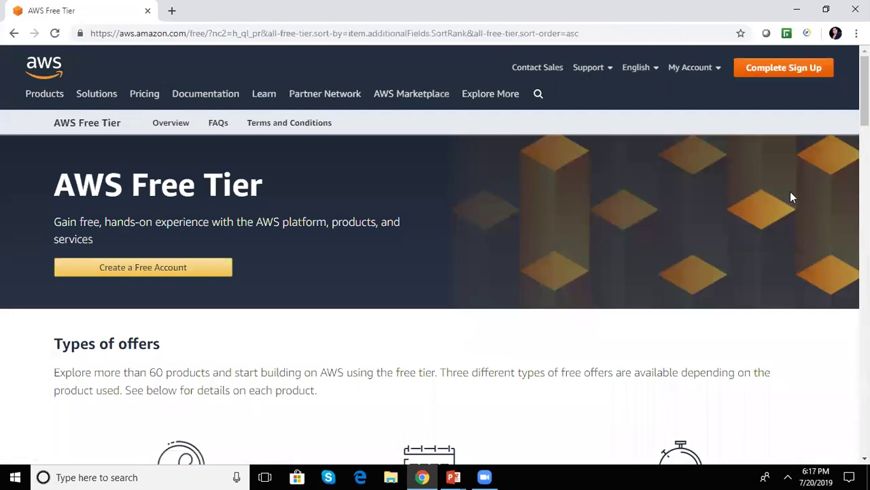
- Scroll to Get started and choose Create a Free Account
scroll(435, 286, "down", 20)
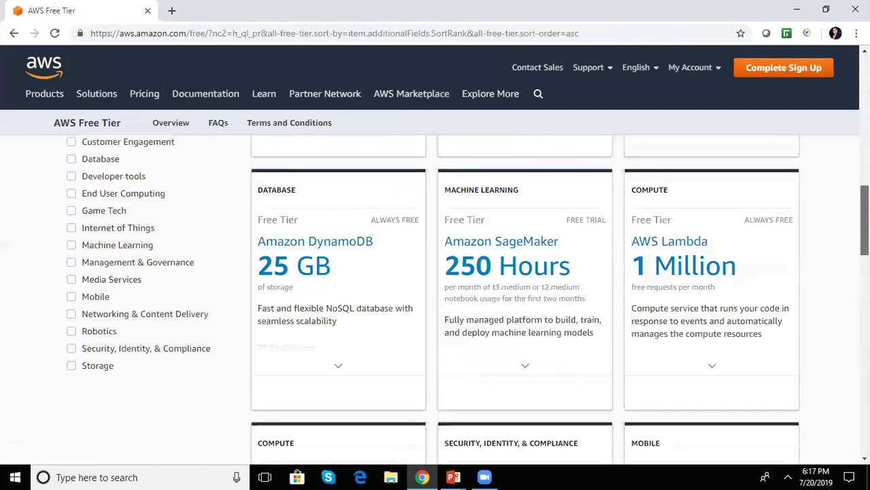
scroll(661, 256, "down", 2)
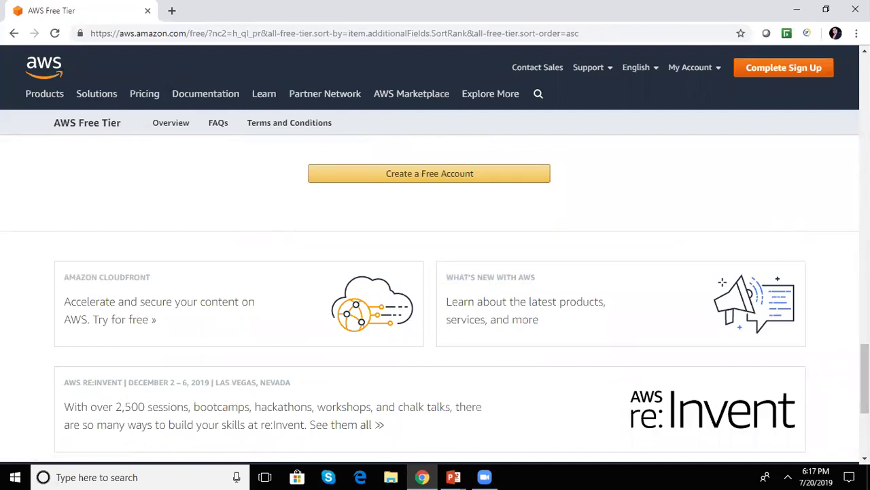
scroll(863, 354, "up", 3)
scroll(435, 286, "down", 3)
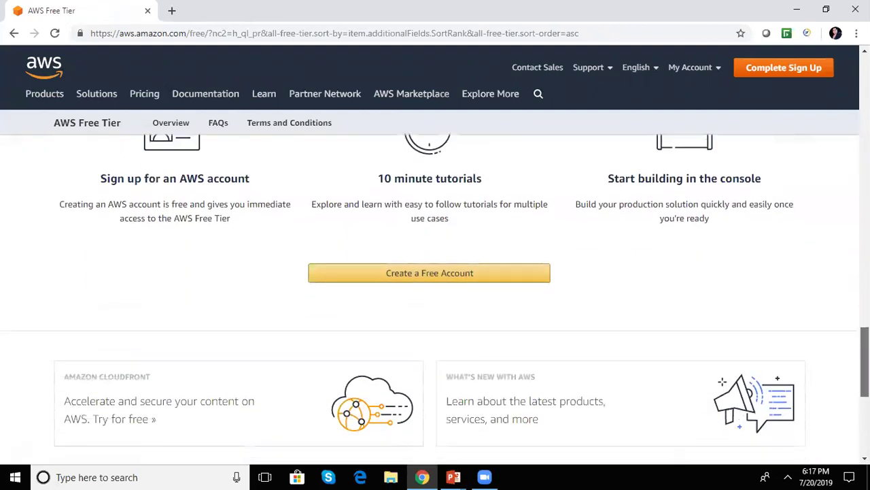
mouse_move(687, 68)
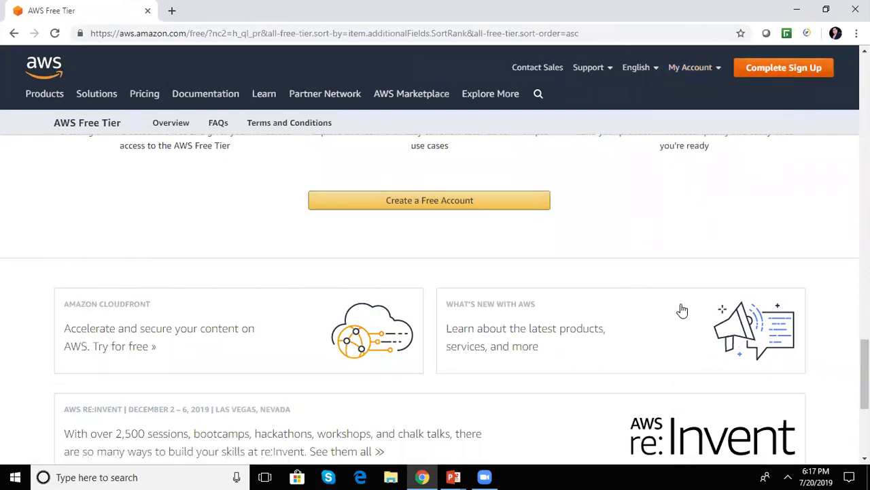
left_click_drag(864, 374, 864, 245)
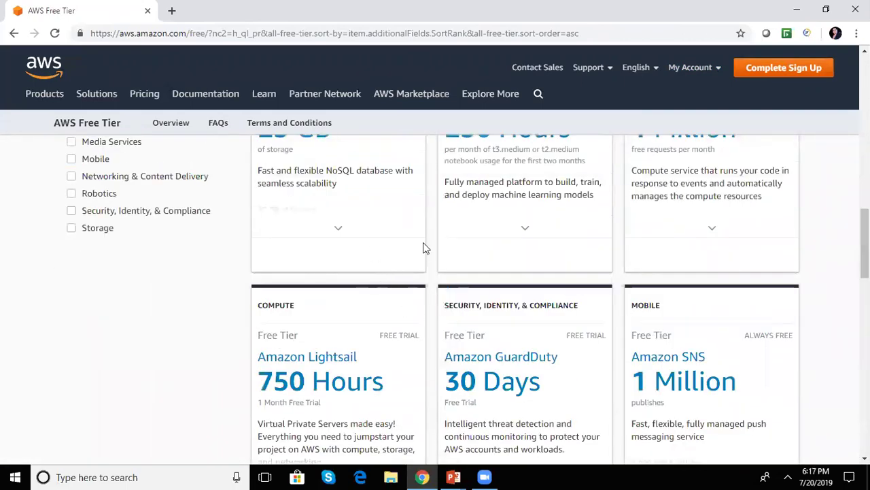
left_click_drag(864, 251, 865, 354)
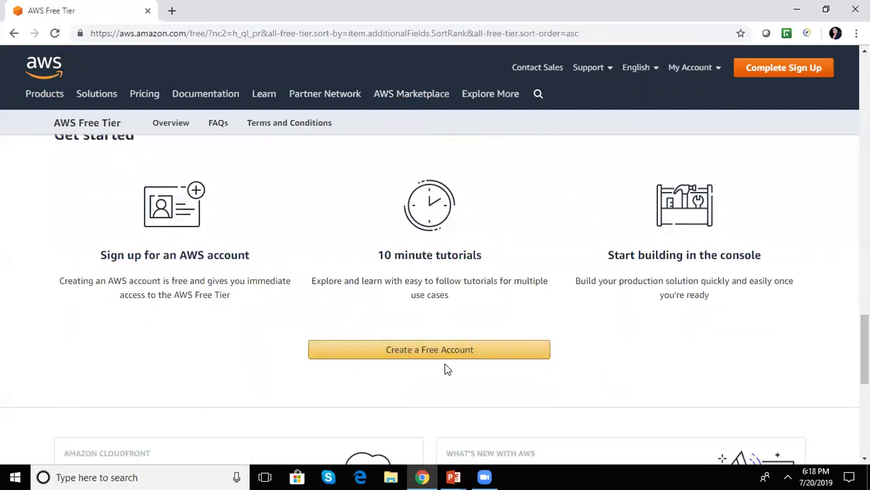
left_click(426, 360)
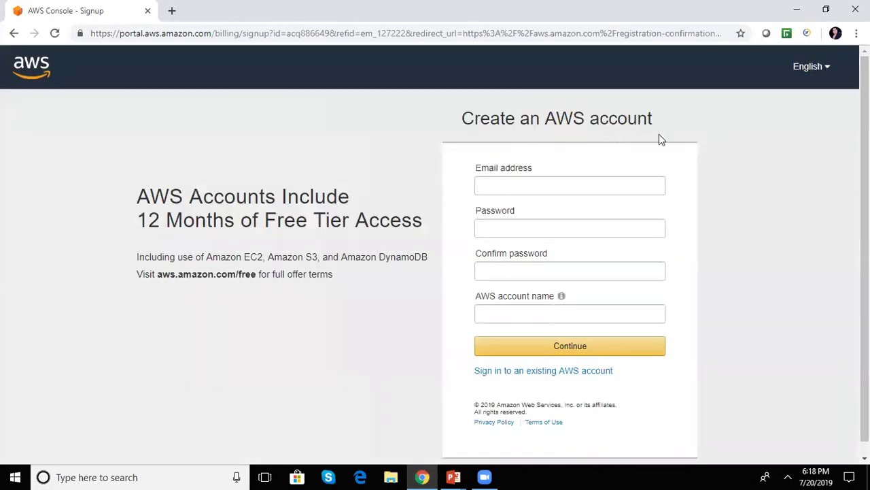
- Step through the email, password and account name fields, closing the saved-password suggestions
scroll(728, 212, "down", 1)
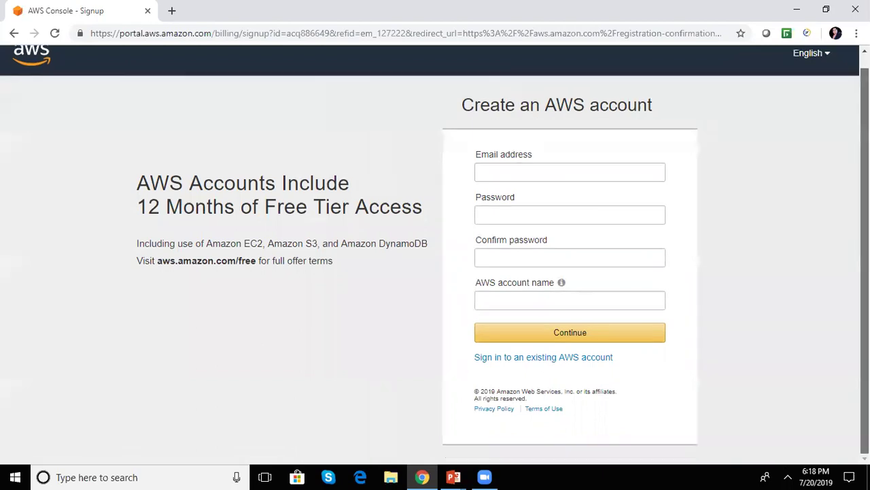
left_click(528, 173)
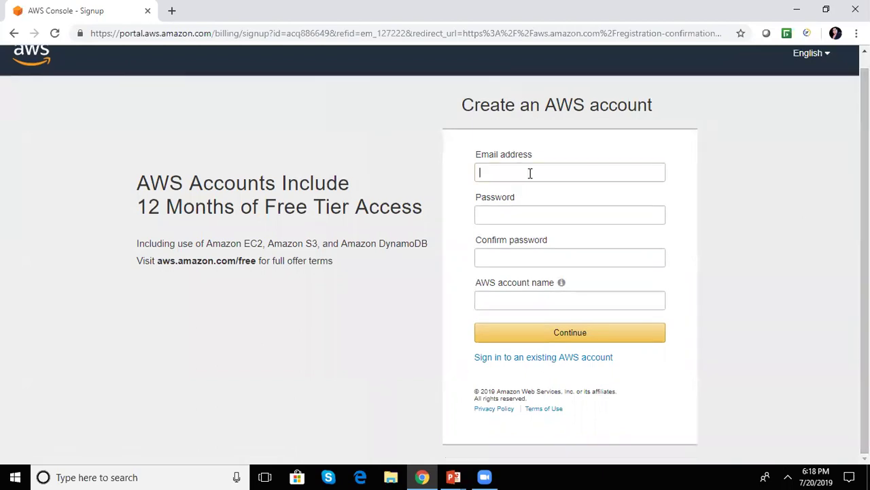
left_click(501, 216)
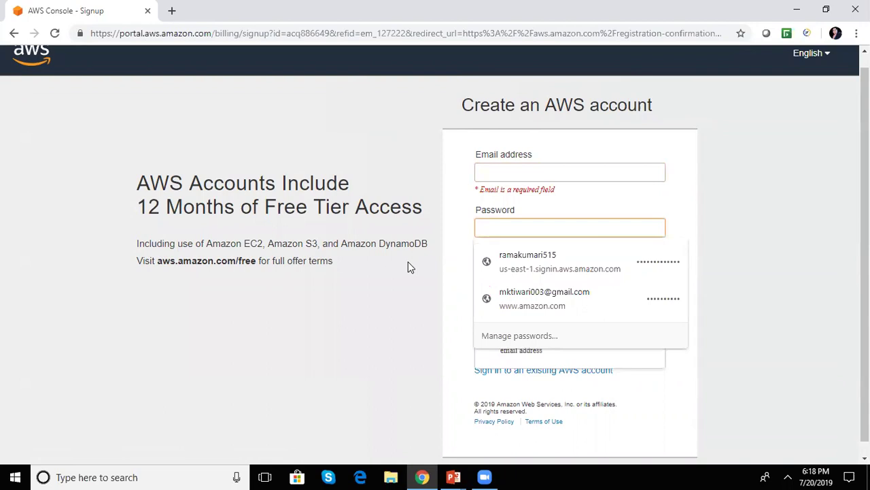
left_click(428, 268)
left_click(488, 327)
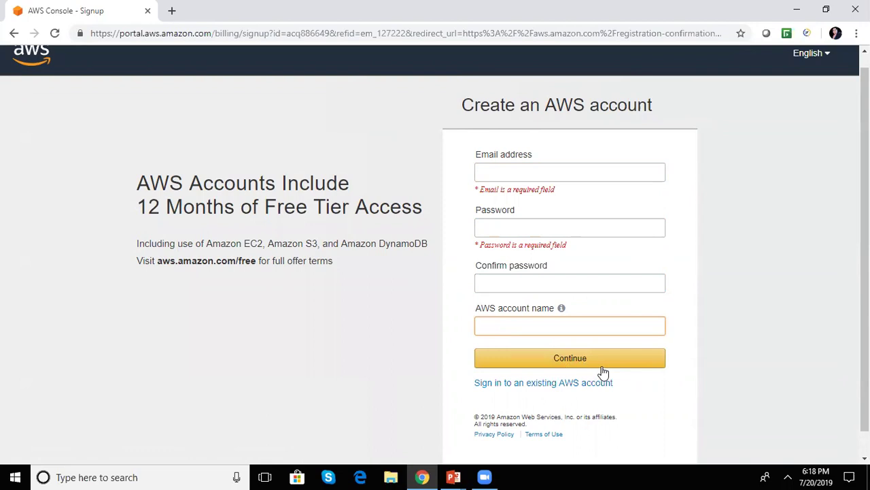
- Clear the mistyped text in the Email address field and type the email address
left_click(513, 177)
type("m")
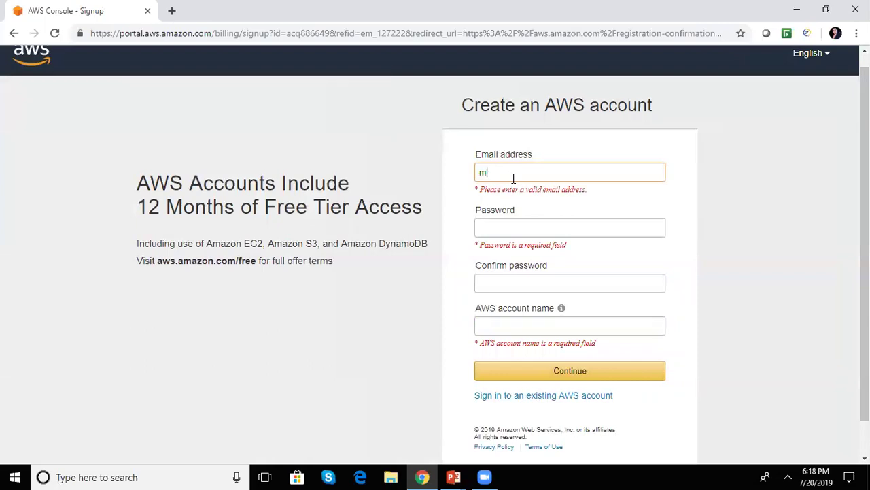
key("BackSpace")
type("a")
type("utomatuin")
key("BackSpace")
key("BackSpace")
key("BackSpace")
key("BackSpace")
key("BackSpace")
key("BackSpace")
key("BackSpace")
key("BackSpace")
key("BackSpace")
key("BackSpace")
key("BackSpace")
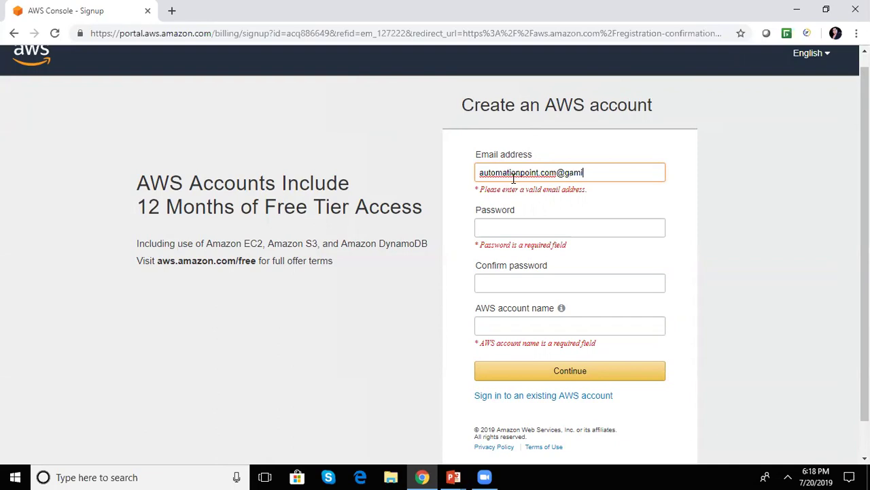
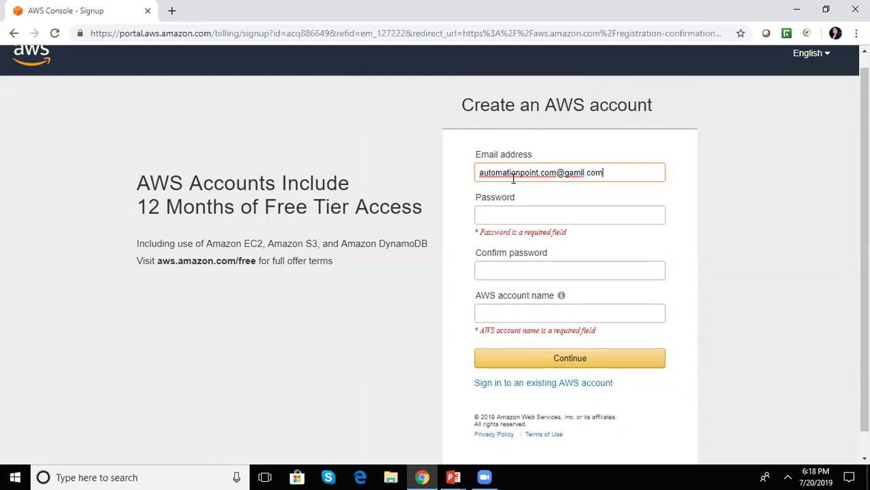
- Set the account password, replacing a too-short first attempt with an 8-character one
left_click(507, 215)
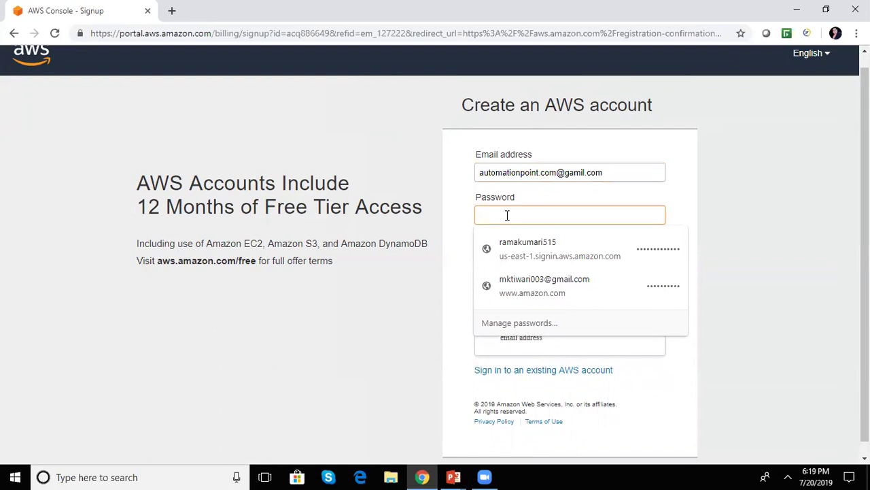
type("•••")
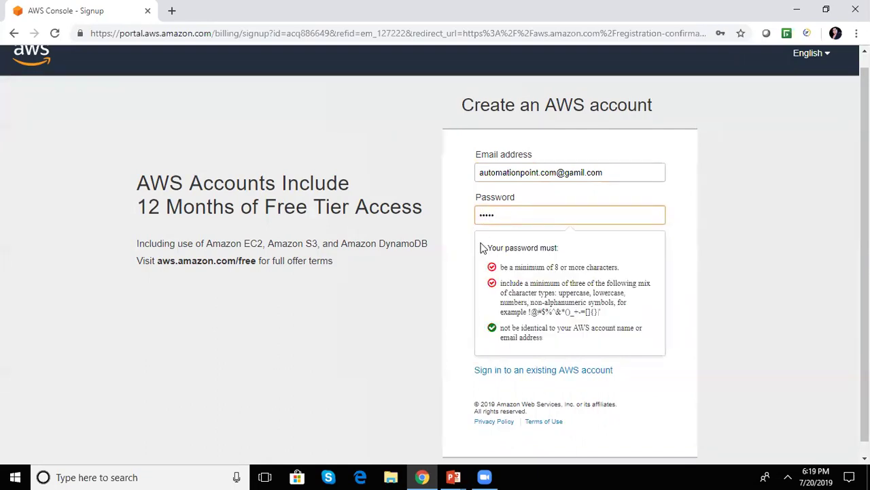
left_click(458, 266)
left_click(512, 270)
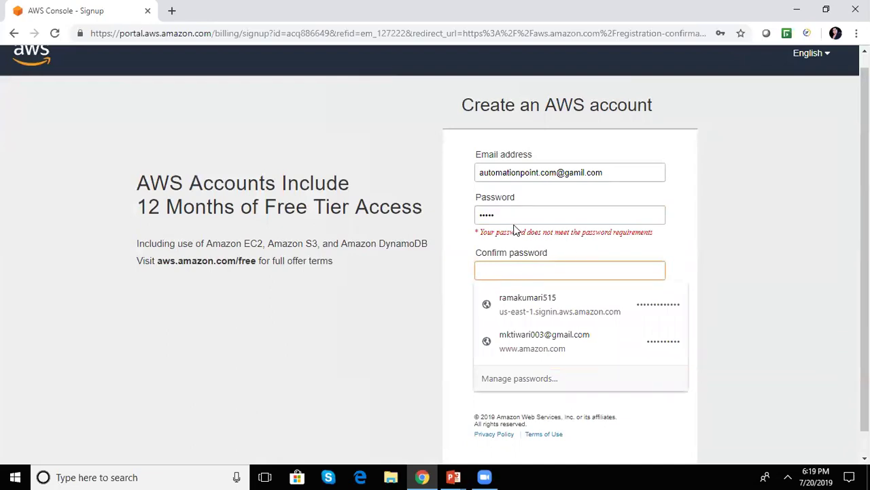
left_click_drag(491, 212, 452, 213)
key("BackSpace")
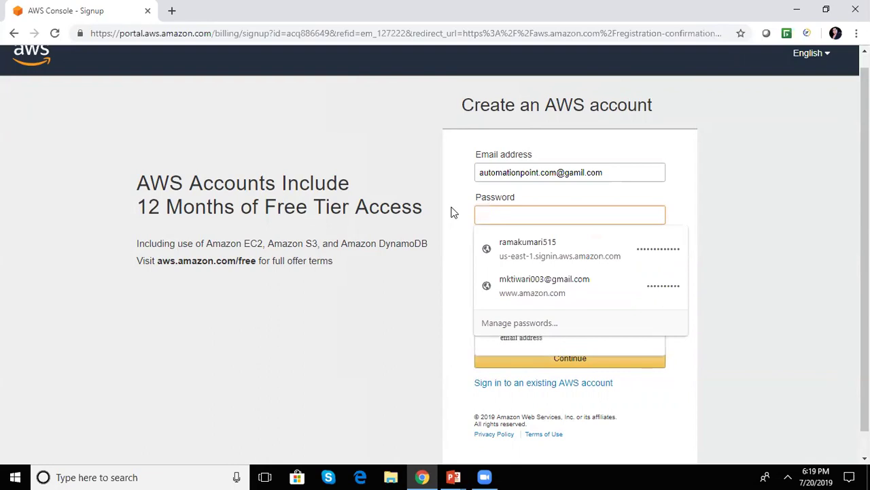
type("••")
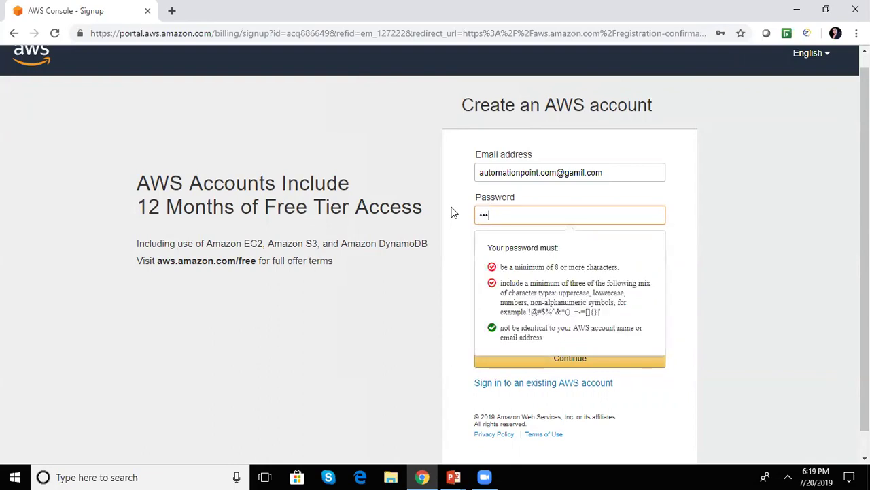
type("••••••")
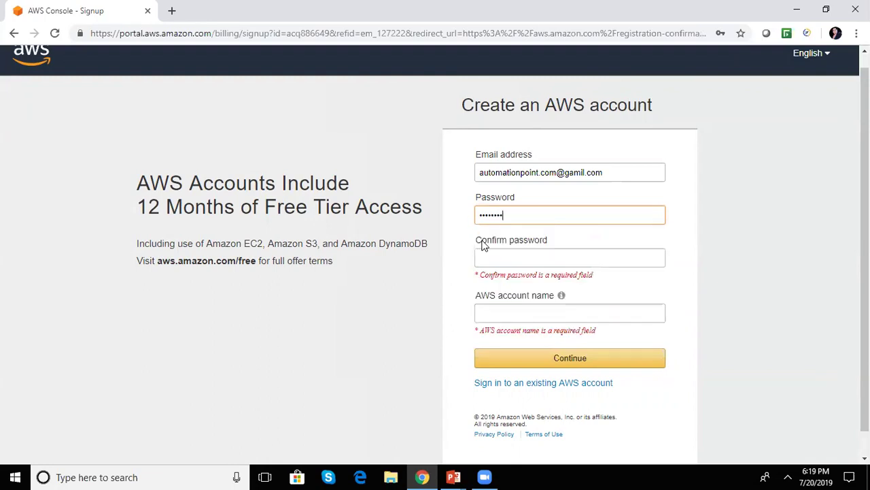
- Confirm the password, name the account 'testacount', and continue
left_click(485, 255)
type("•")
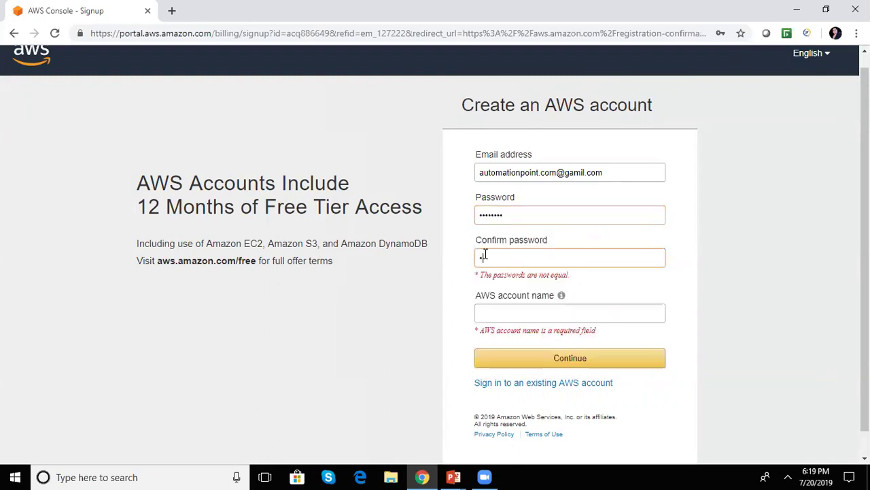
type("•••••••")
left_click(487, 299)
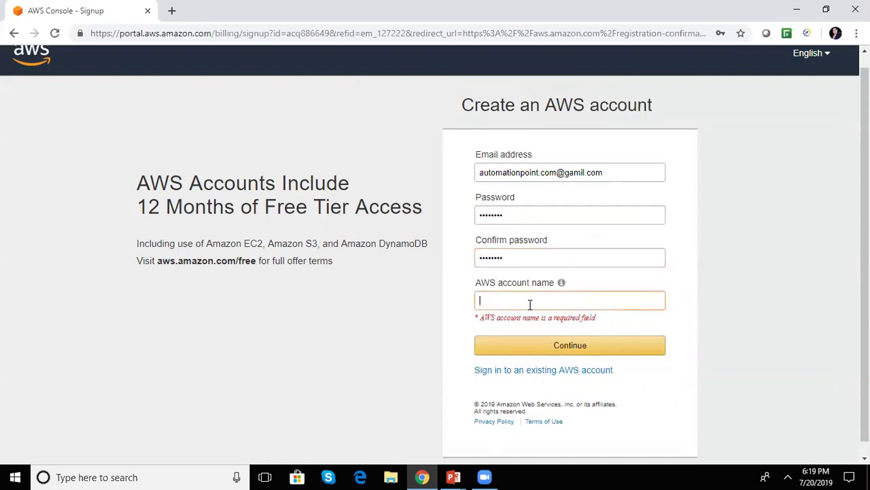
type("test")
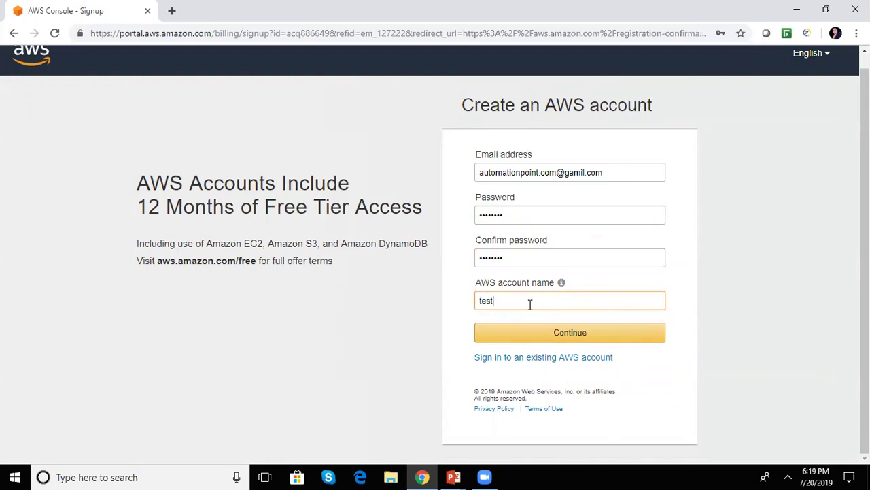
type("acount")
left_click(572, 338)
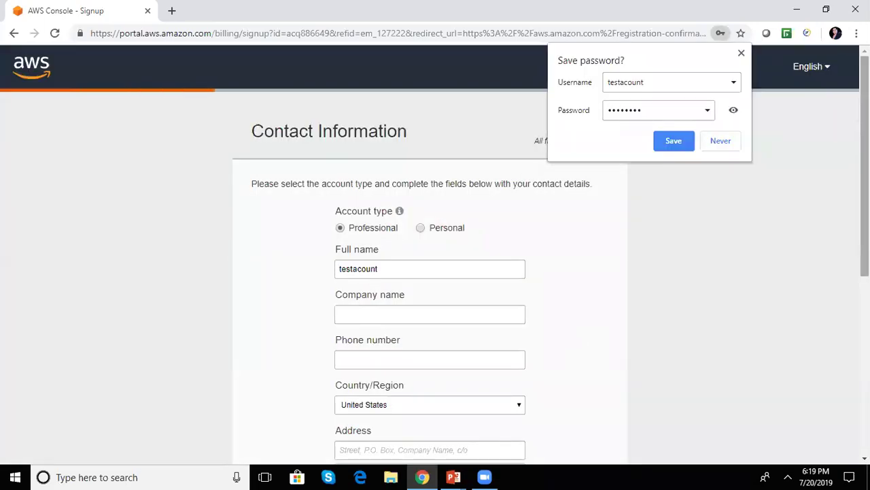
- Choose Personal account type, accept the Customer Agreement, and submit, triggering a Phone Number required error
scroll(435, 252, "down", 5)
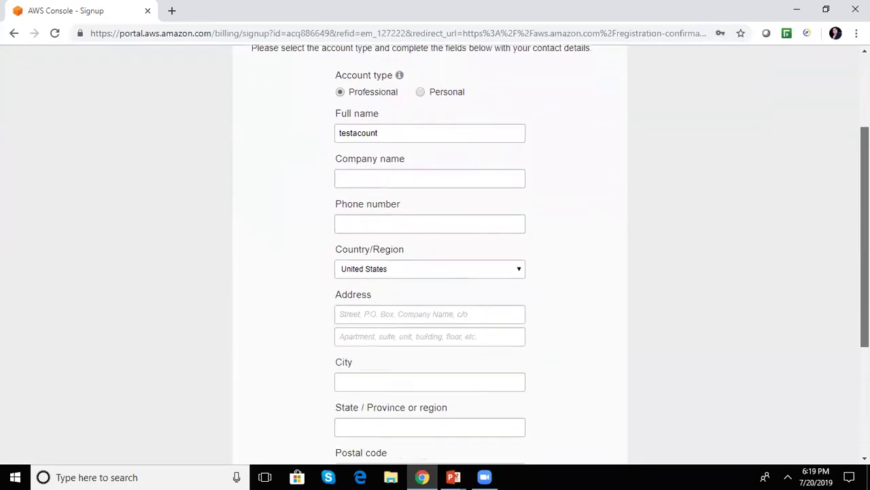
scroll(435, 251, "down", 3)
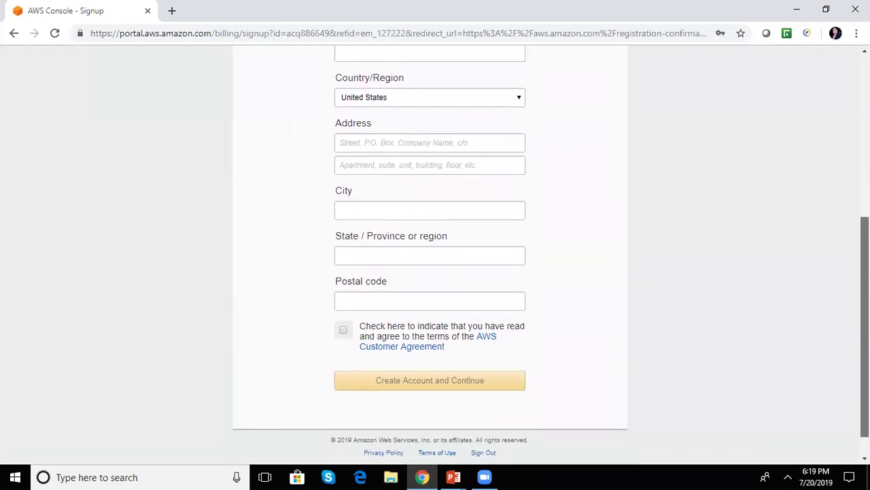
scroll(847, 272, "up", 4)
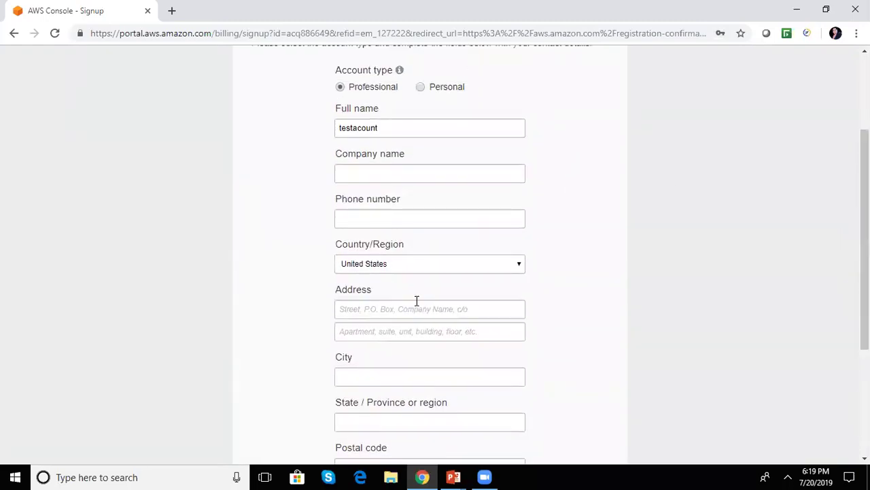
left_click(421, 88)
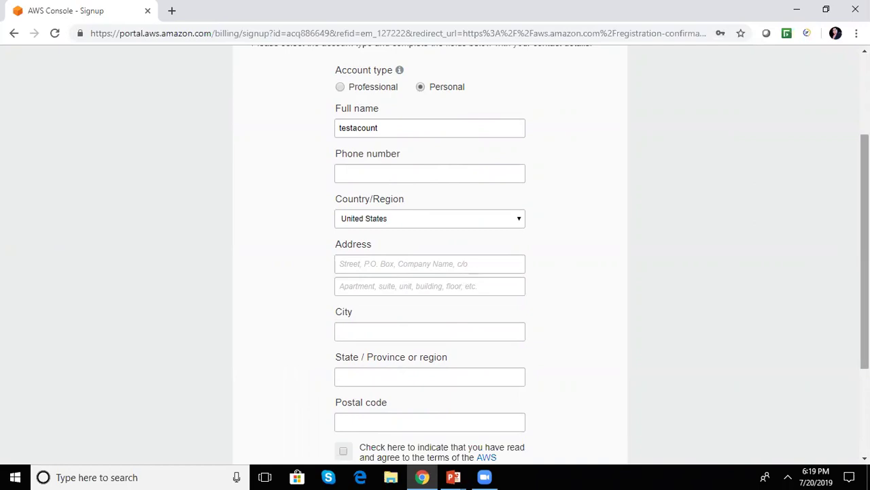
scroll(865, 251, "down", 3)
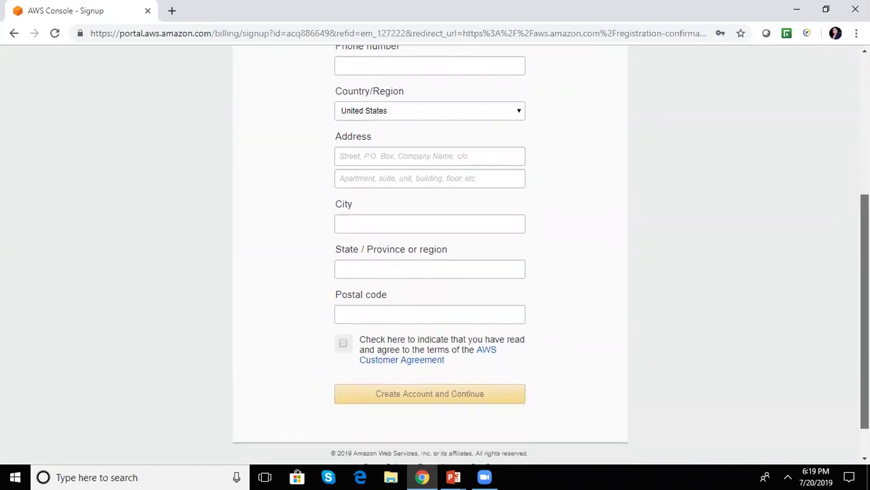
scroll(429, 259, "up", 2)
scroll(430, 258, "down", 3)
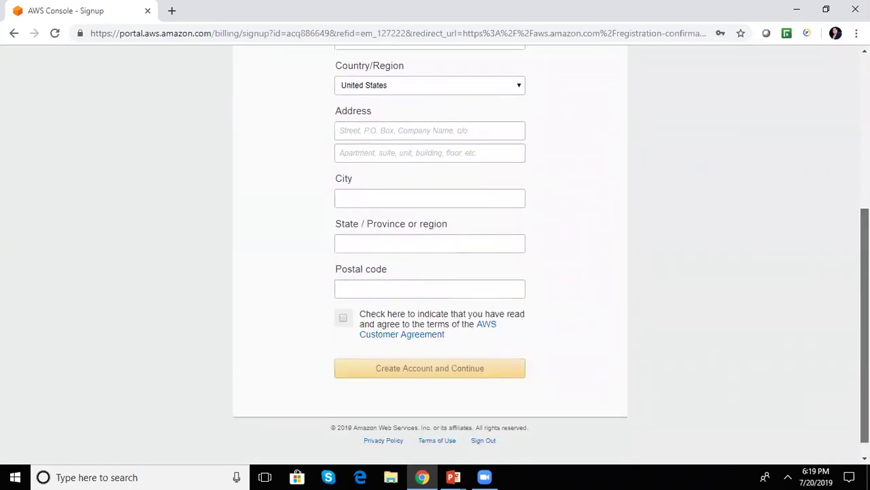
left_click(343, 320)
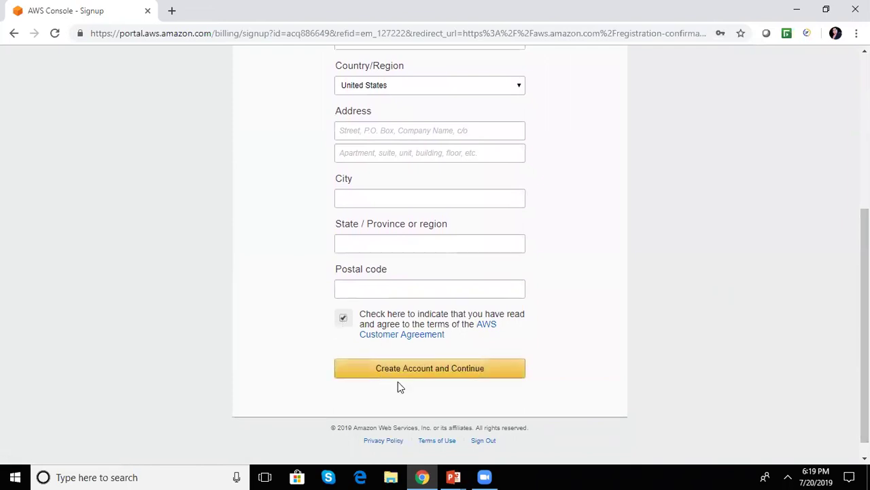
left_click(425, 368)
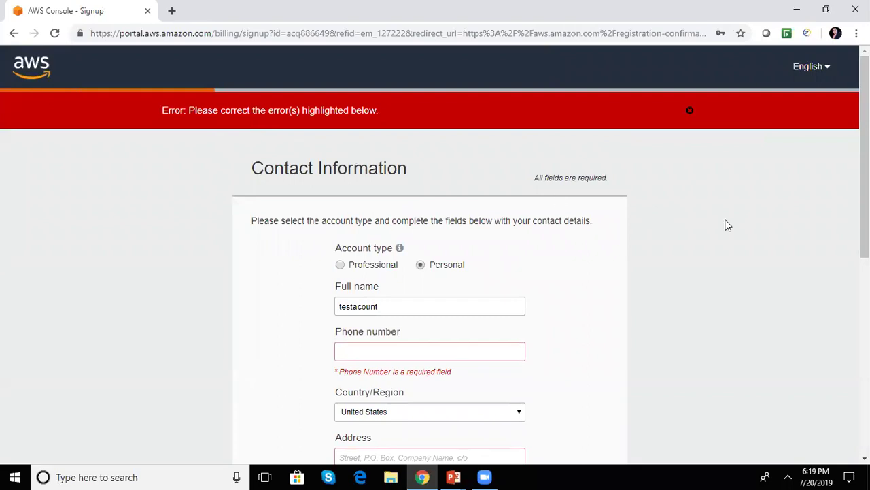
- Scroll through the required-field errors and close the red error banner
left_click_drag(864, 138, 864, 200)
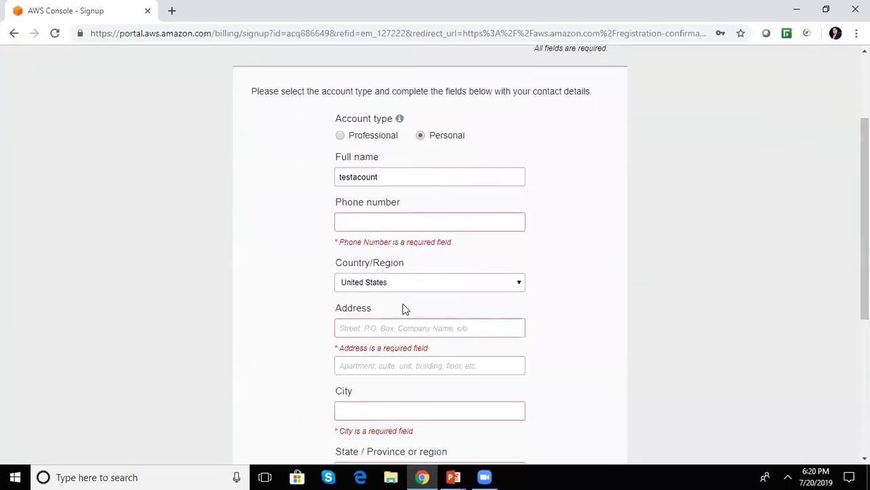
left_click_drag(865, 204, 864, 299)
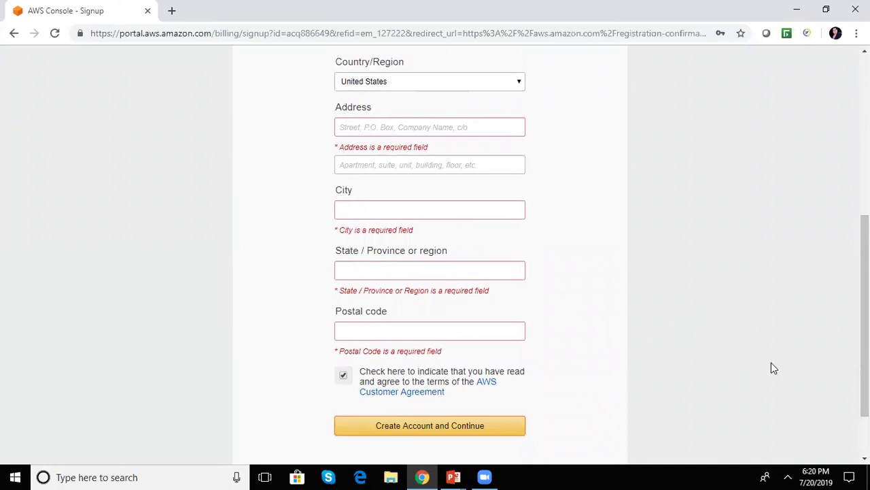
left_click_drag(864, 327, 864, 168)
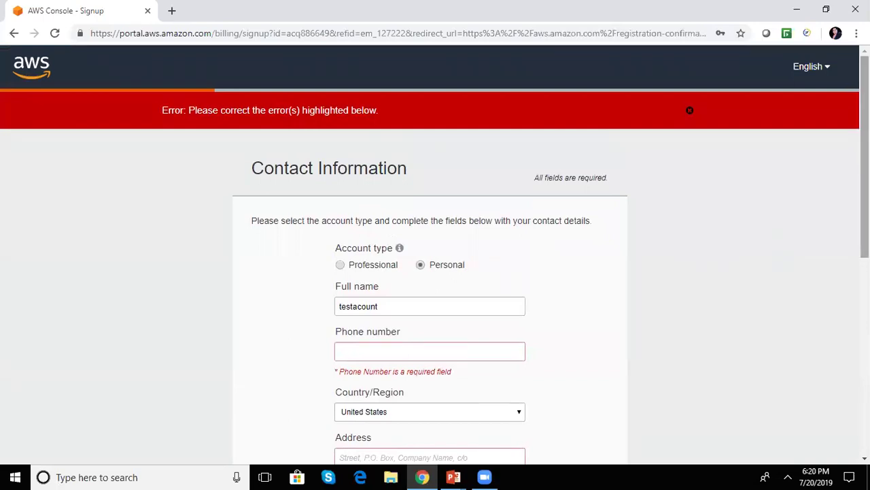
scroll(651, 247, "down", 3)
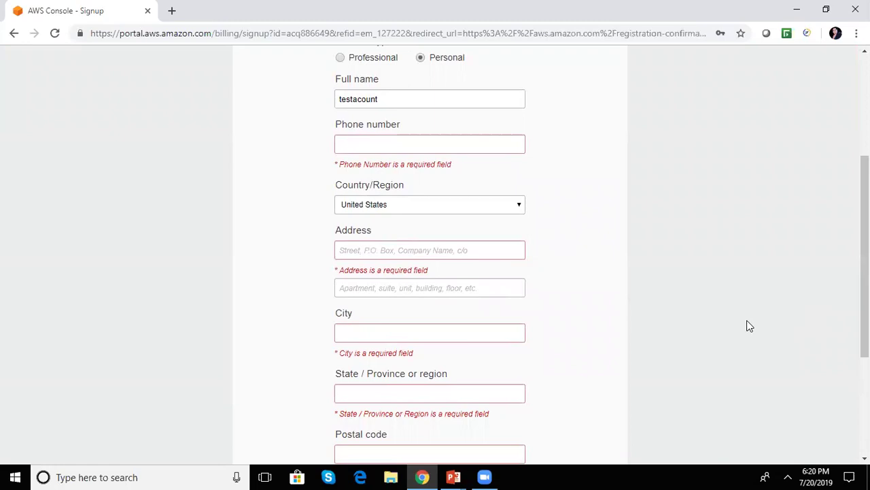
left_click_drag(864, 325, 864, 403)
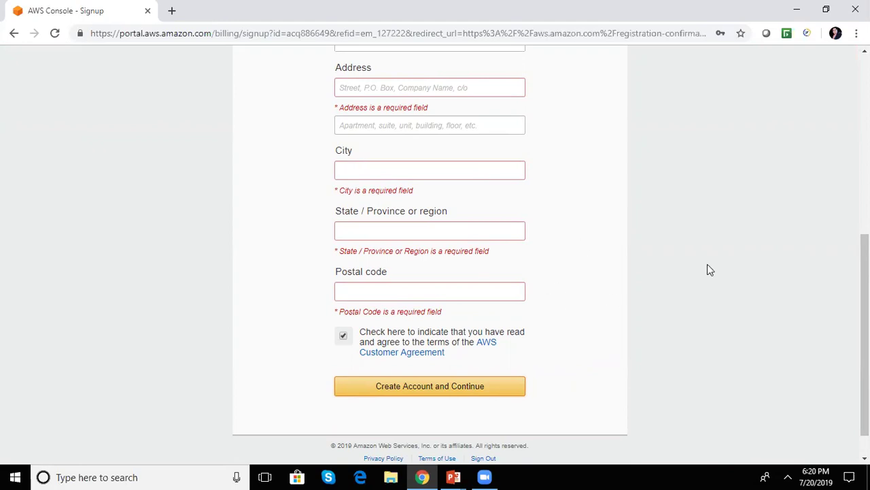
left_click_drag(865, 334, 865, 208)
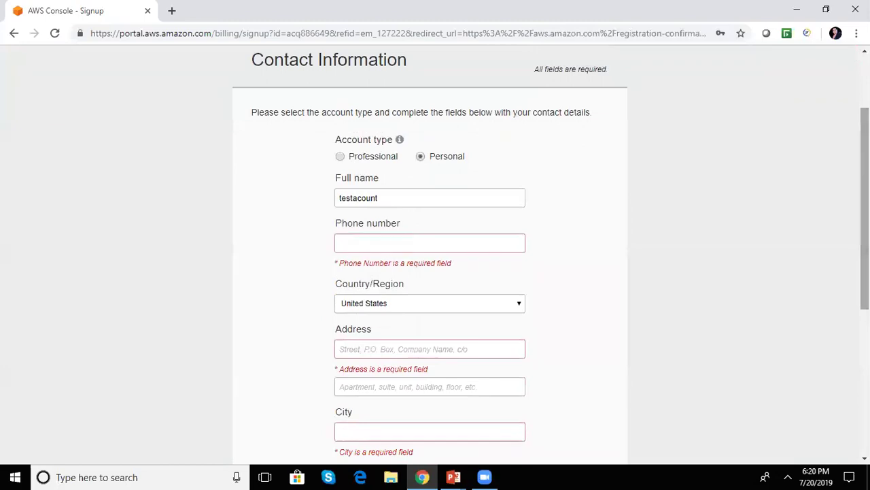
scroll(430, 272, "down", 3)
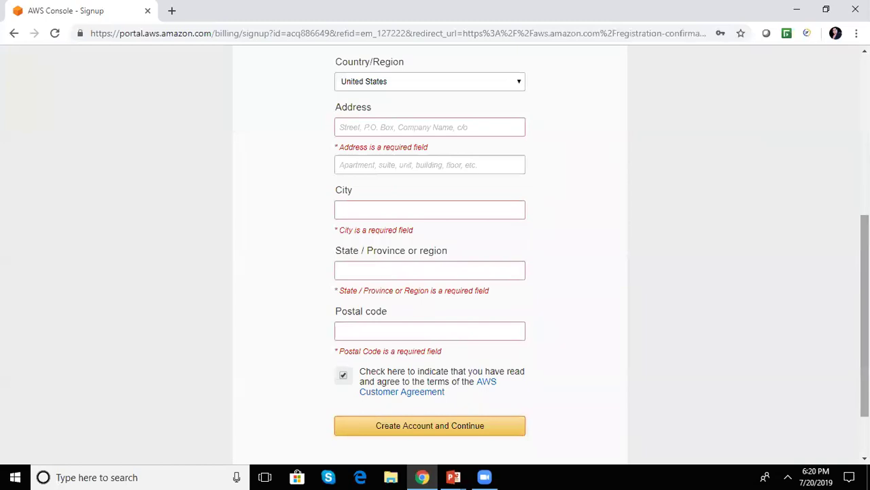
left_click_drag(865, 316, 865, 156)
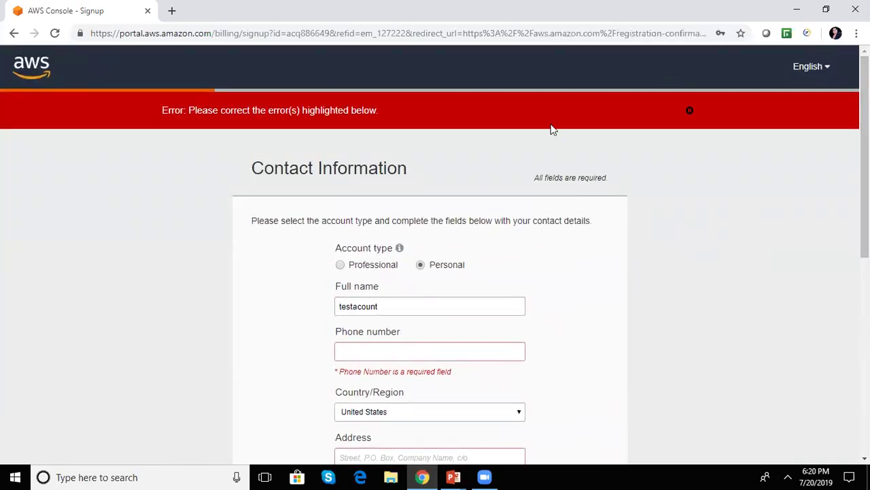
left_click(689, 112)
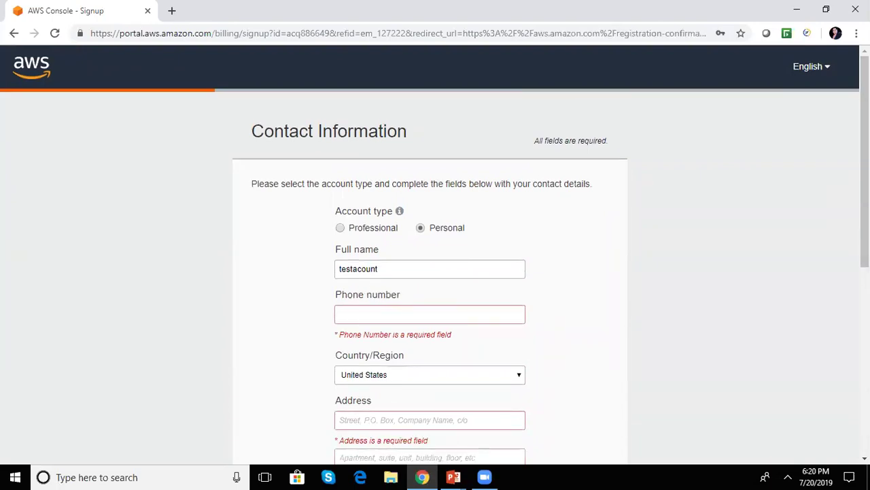
- Return to the PowerPoint AGENDA slideshow through its taskbar Slide Show preview
mouse_move(865, 161)
left_mouse_down()
mouse_move(865, 348)
mouse_move(864, 163)
left_mouse_up()
mouse_move(435, 475)
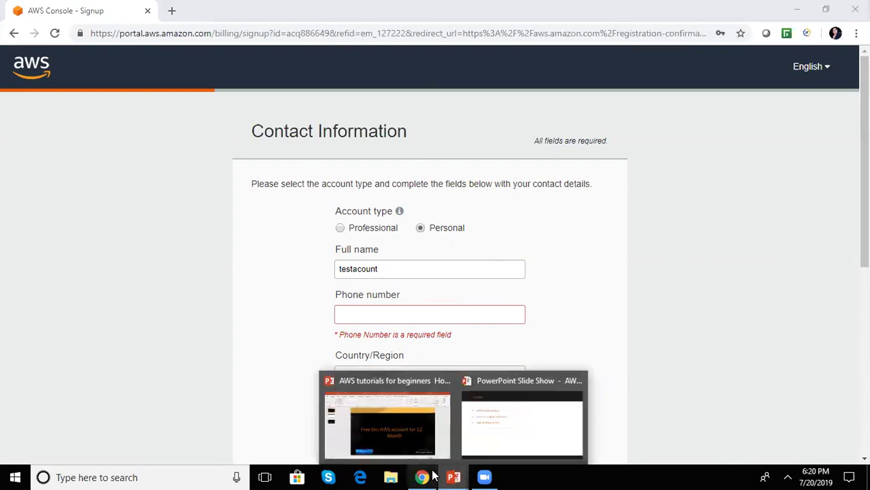
left_click(509, 431)
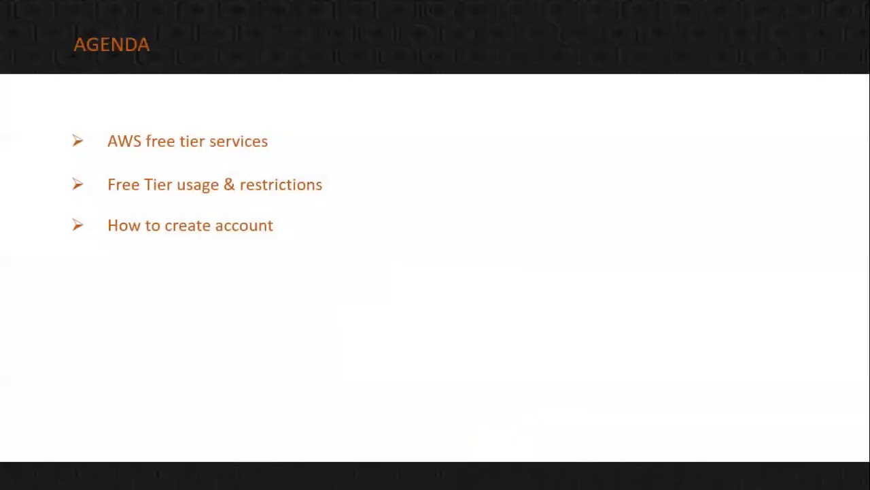